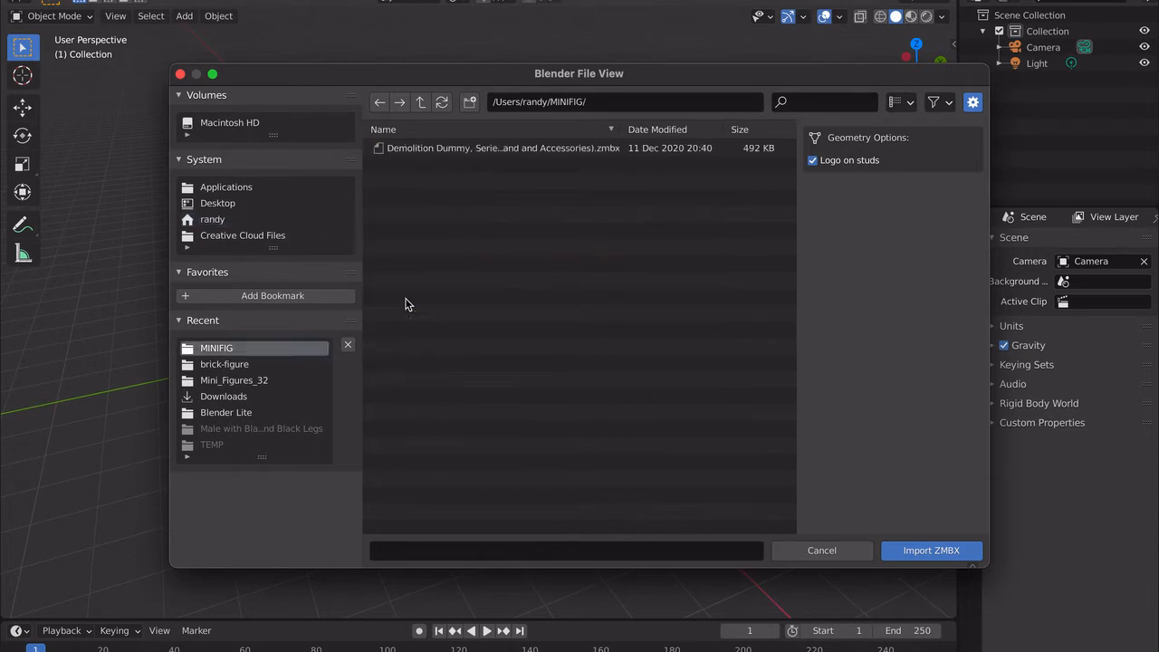
Import the Demolition Dummy ZMBX file from the MINIFIG folder with logos on studs enabled.
click(461, 148)
click(929, 551)
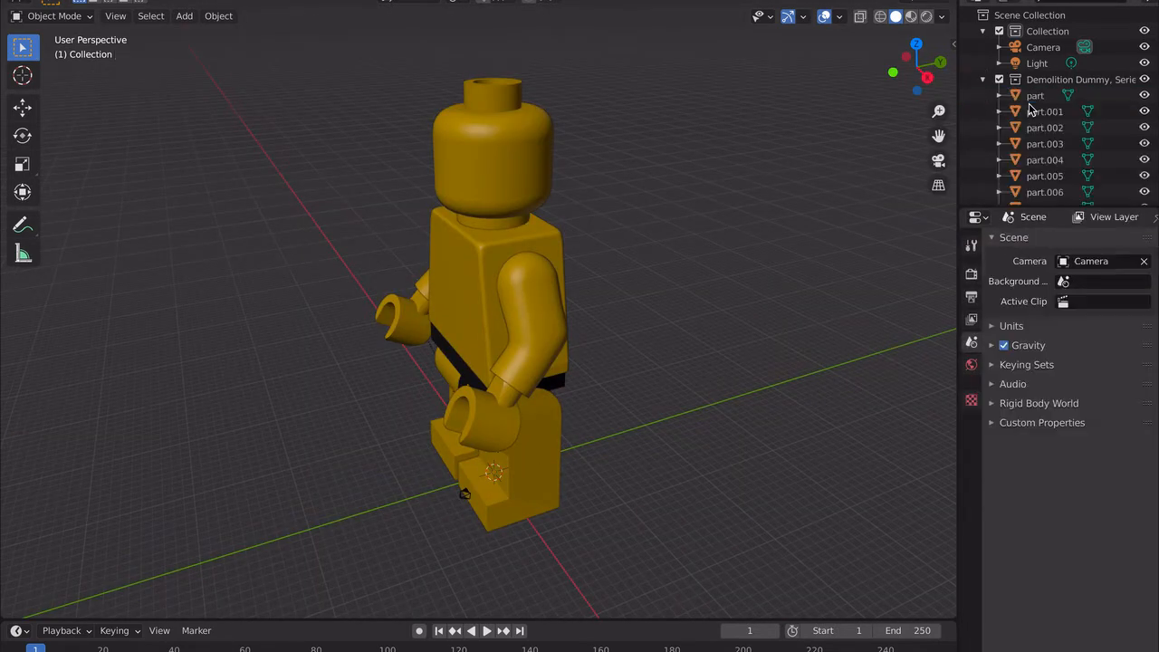
Rig the imported minifigure with EpicFigRig, using all of its parts from part through part.008.
click(1032, 96)
scroll(1039, 145, down, 2)
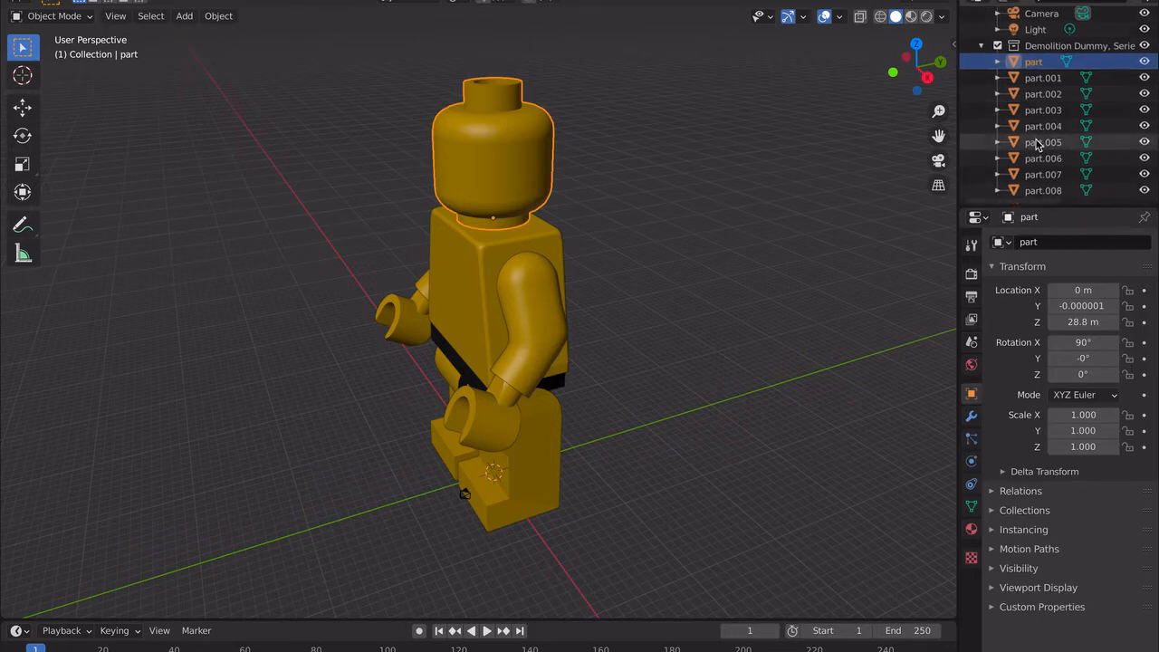
shift+click(1039, 191)
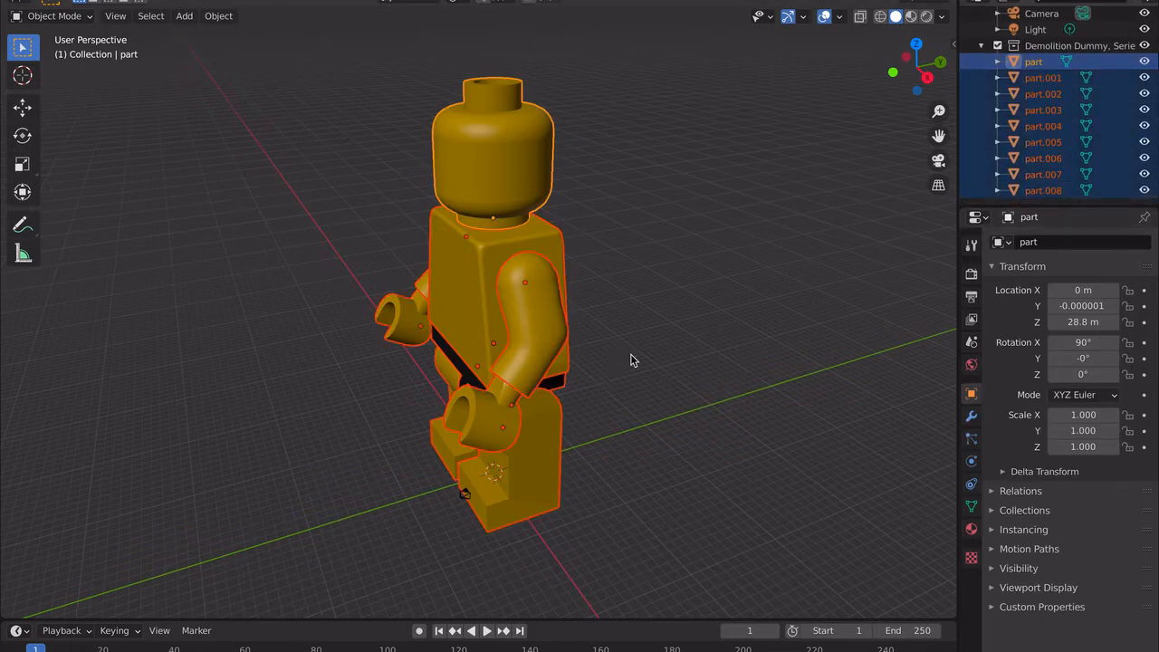
click(954, 44)
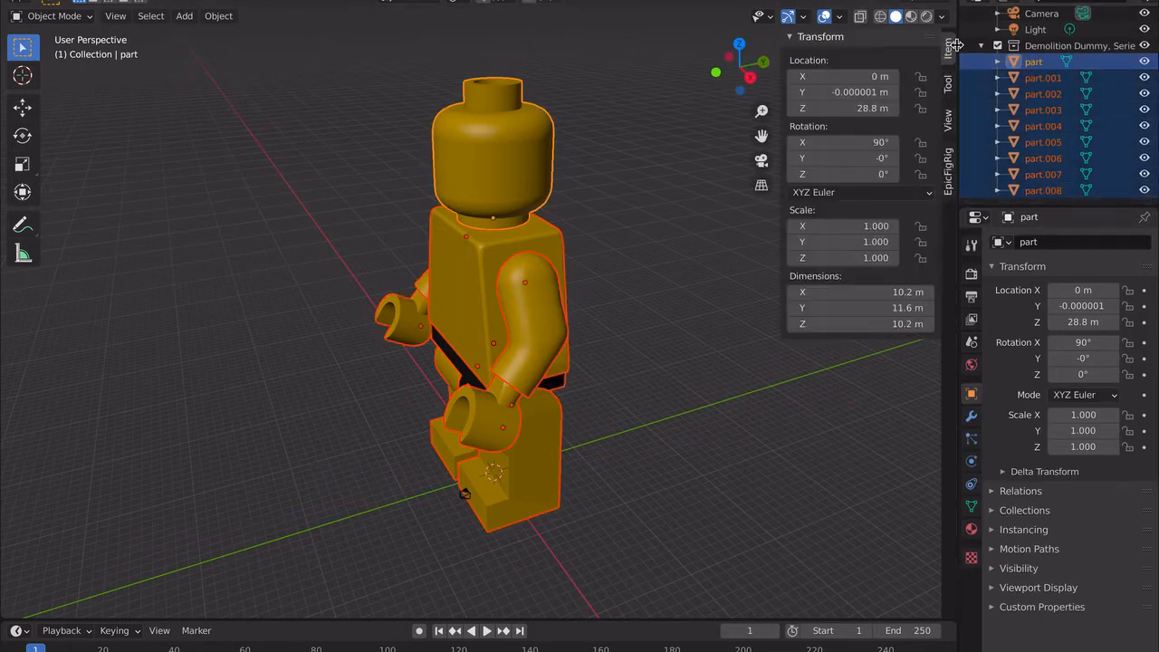
click(948, 156)
click(878, 109)
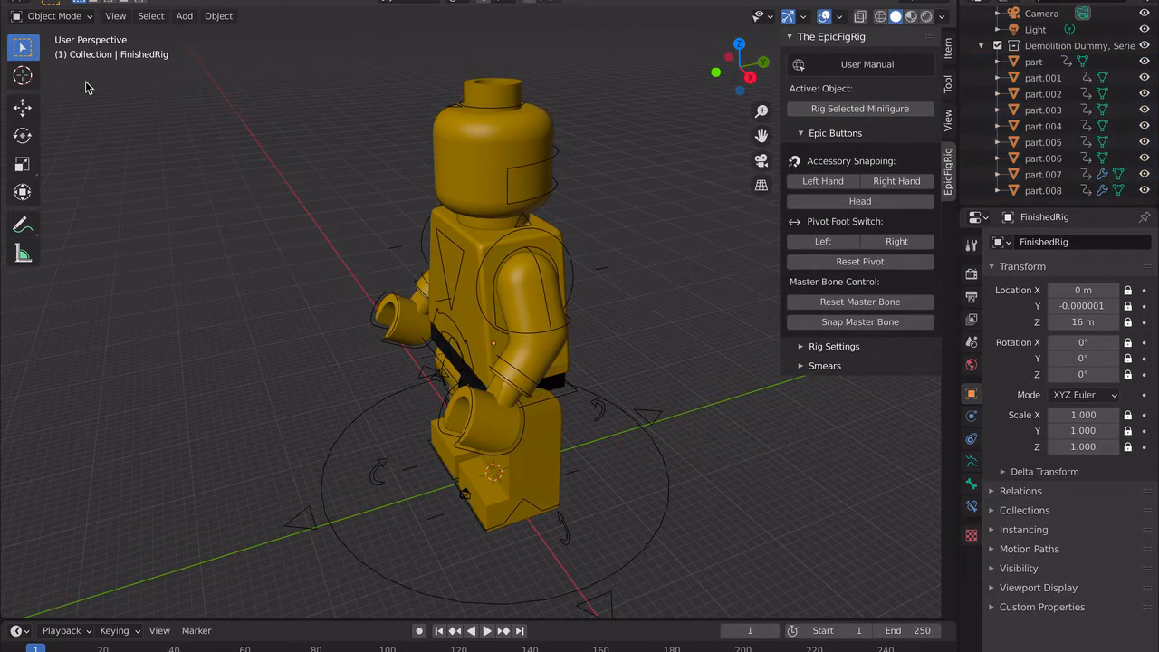
Switch the finished rig to Pose Mode with the Move tool active and collapse the EpicFigRig options.
click(60, 14)
click(57, 72)
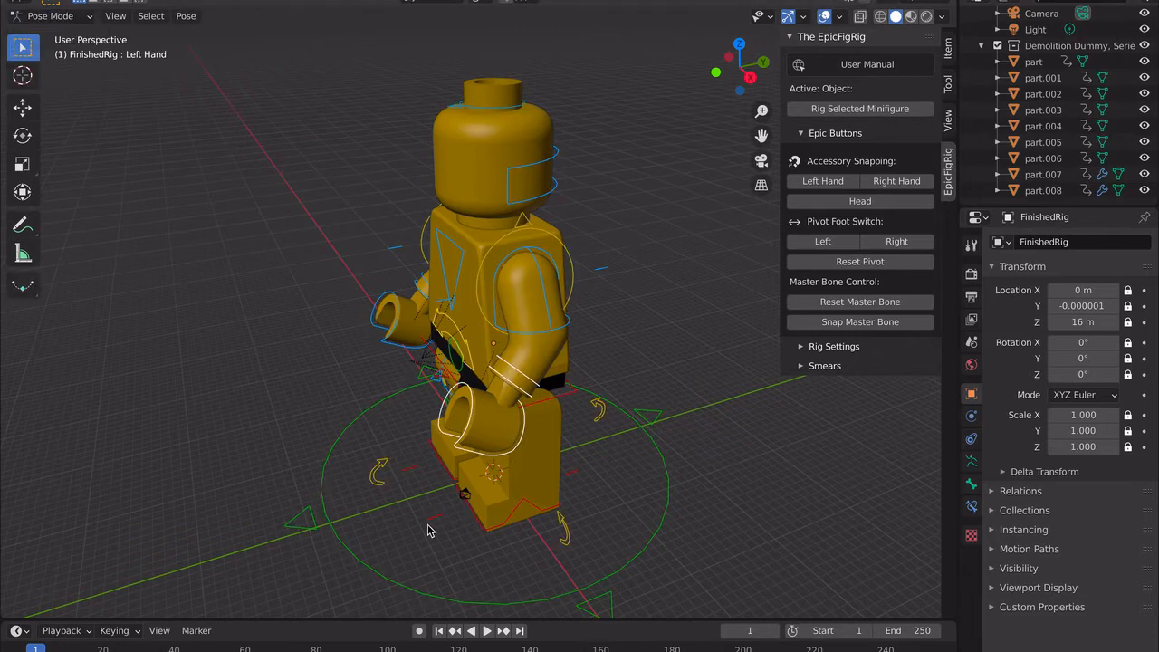
click(22, 107)
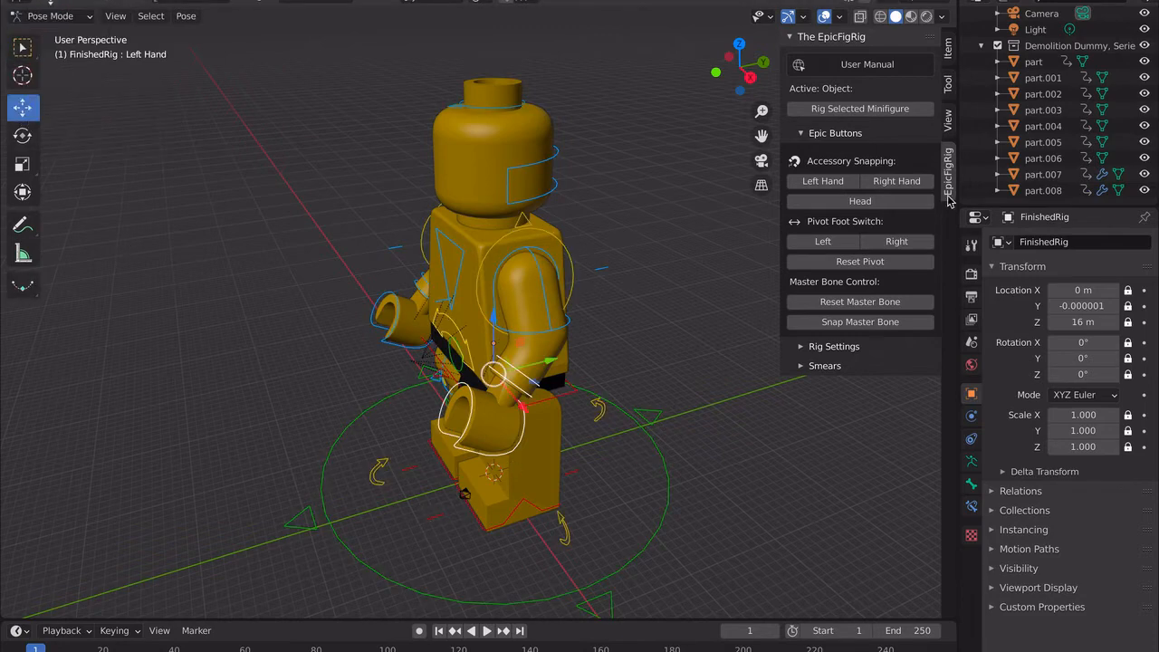
click(790, 37)
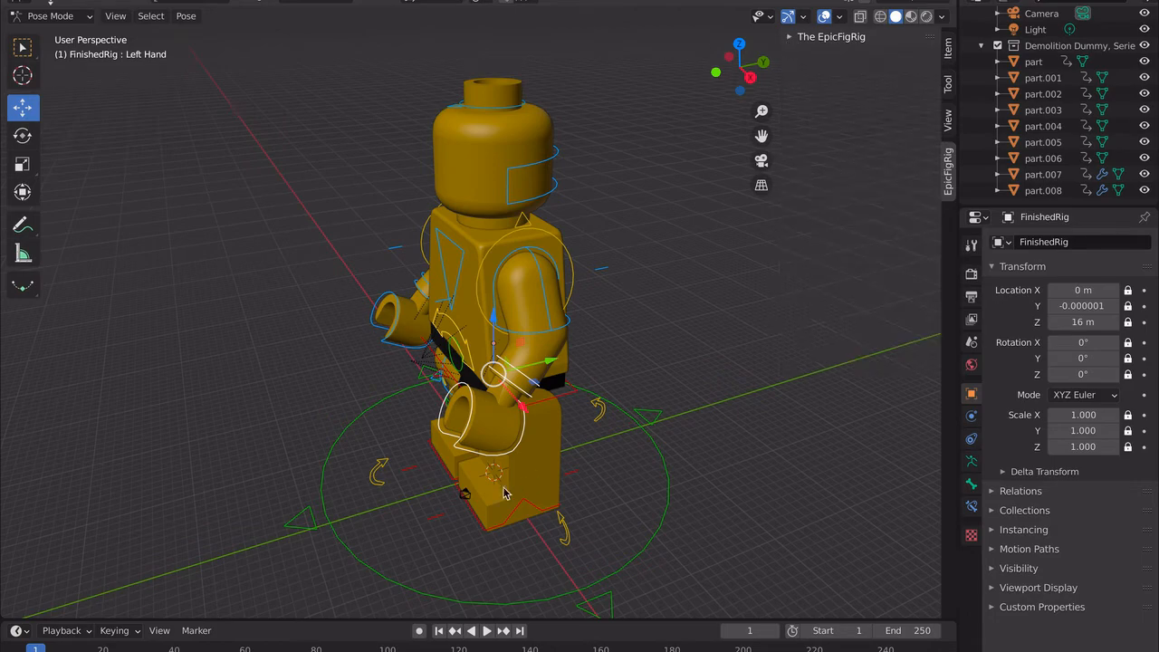
click(440, 521)
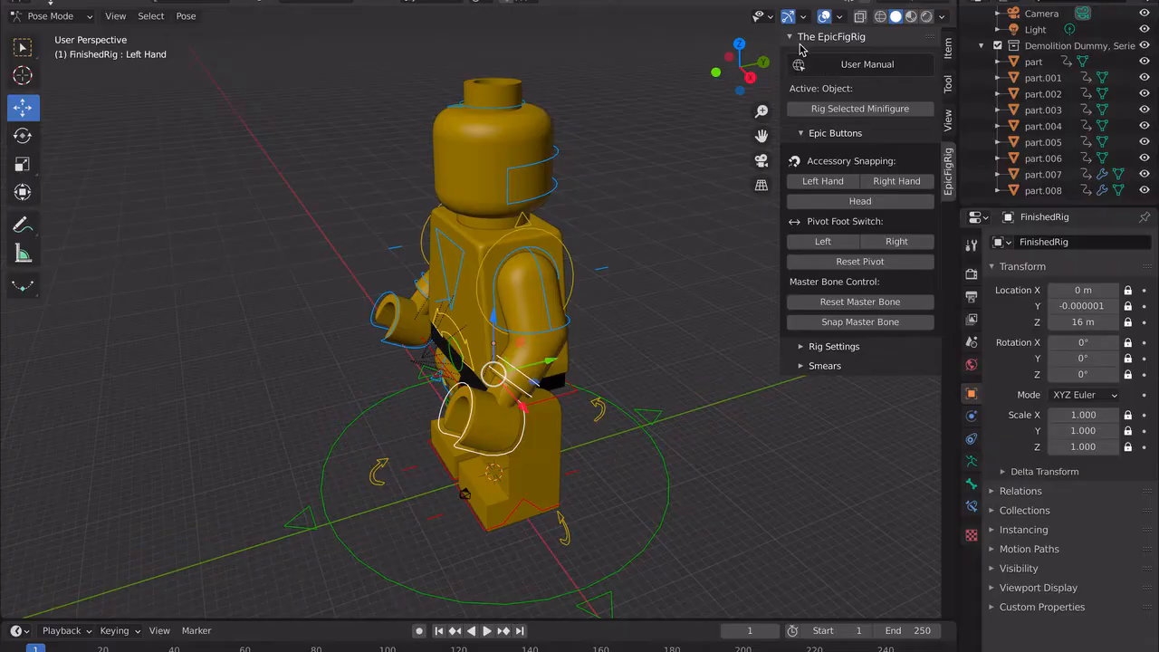
click(787, 40)
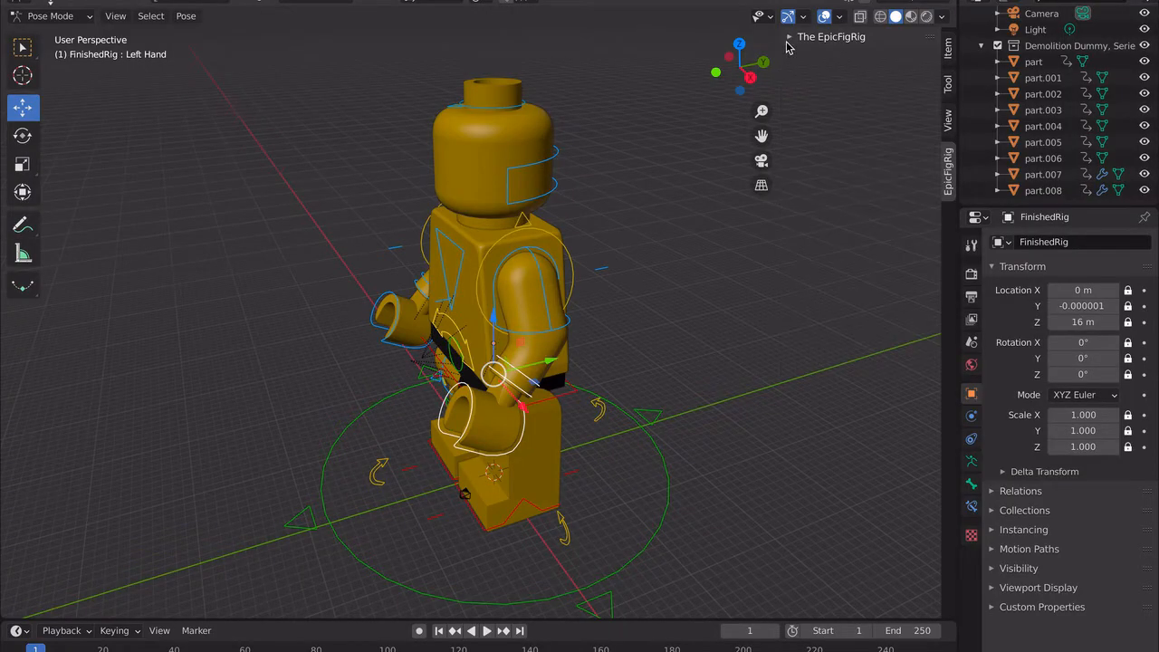
Move the minifigure's left foot IK control forward so the left leg swings ahead of the body.
click(439, 518)
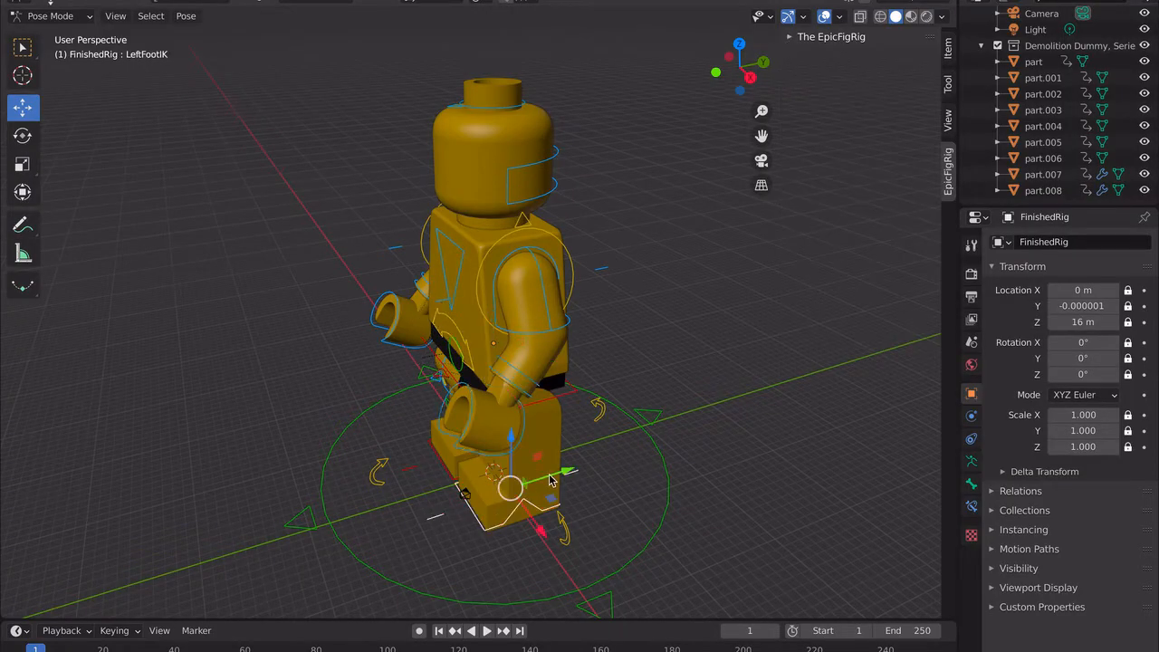
drag(510, 489, 471, 512)
scroll(589, 492, left, 8)
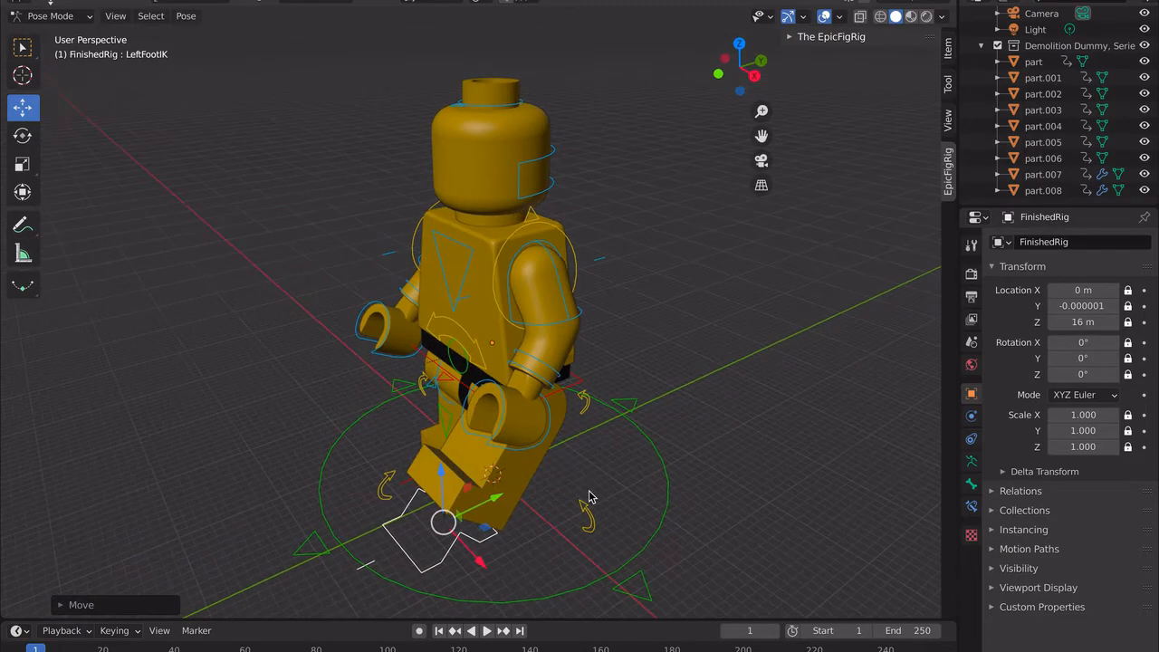
Move the right foot IK control backward along Y to put the legs in a walking stride, and check the pose from the side.
scroll(589, 496, left, 8)
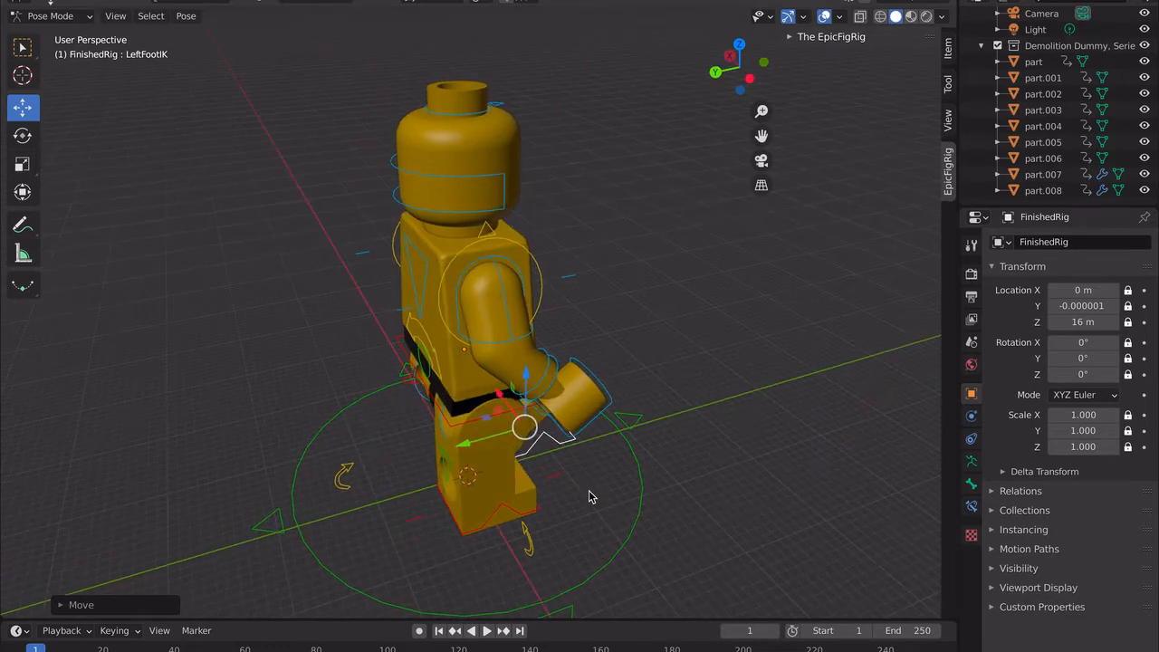
click(415, 504)
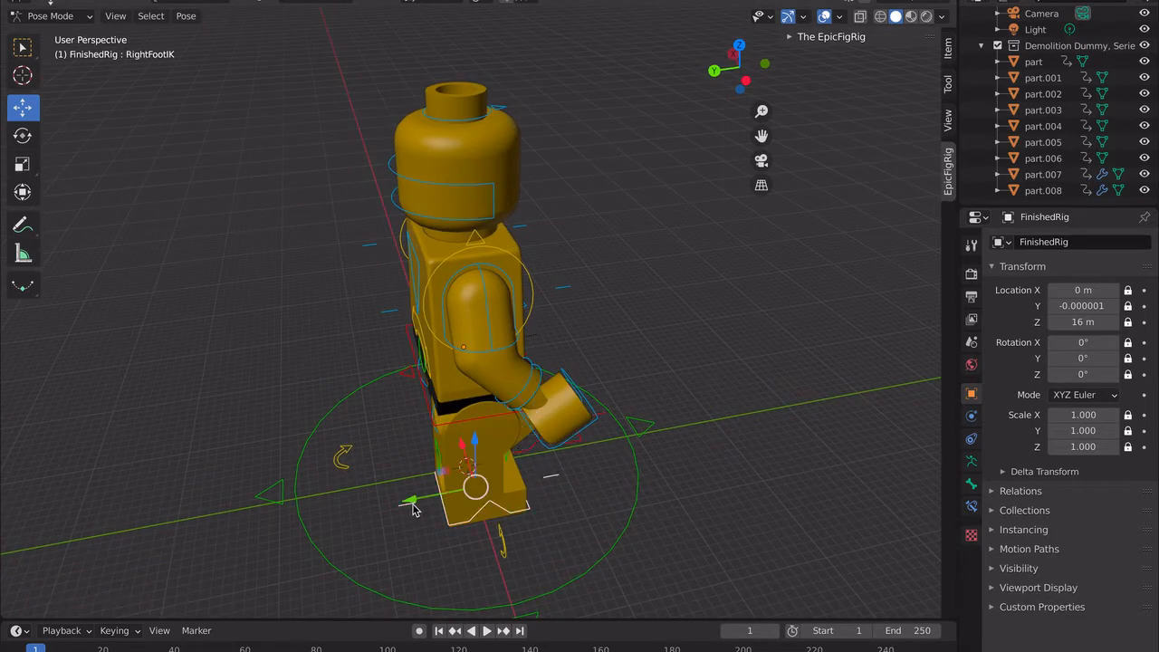
drag(419, 504, 336, 517)
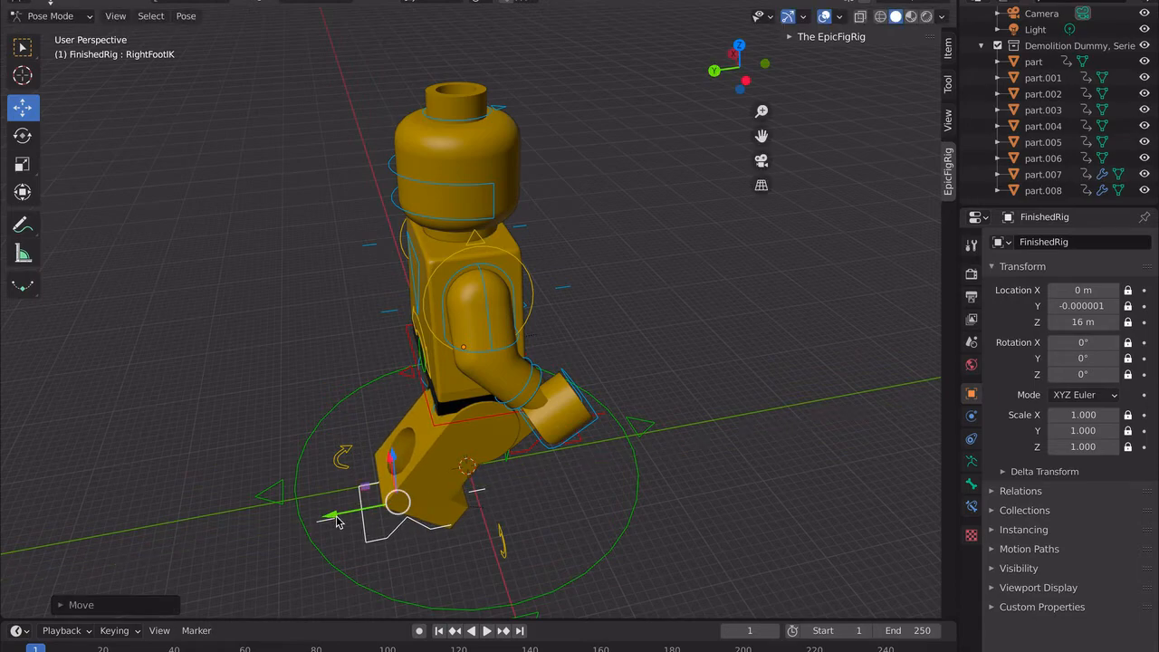
scroll(336, 520, up, 4)
scroll(337, 522, down, 5)
scroll(337, 521, left, 8)
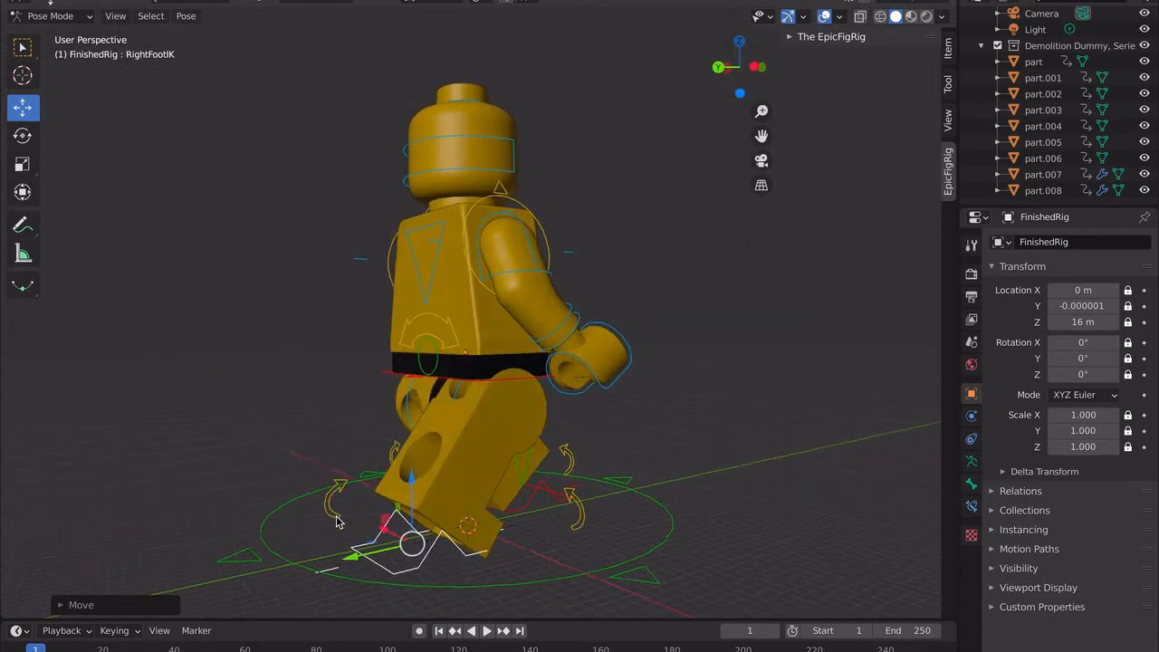
scroll(336, 522, left, 8)
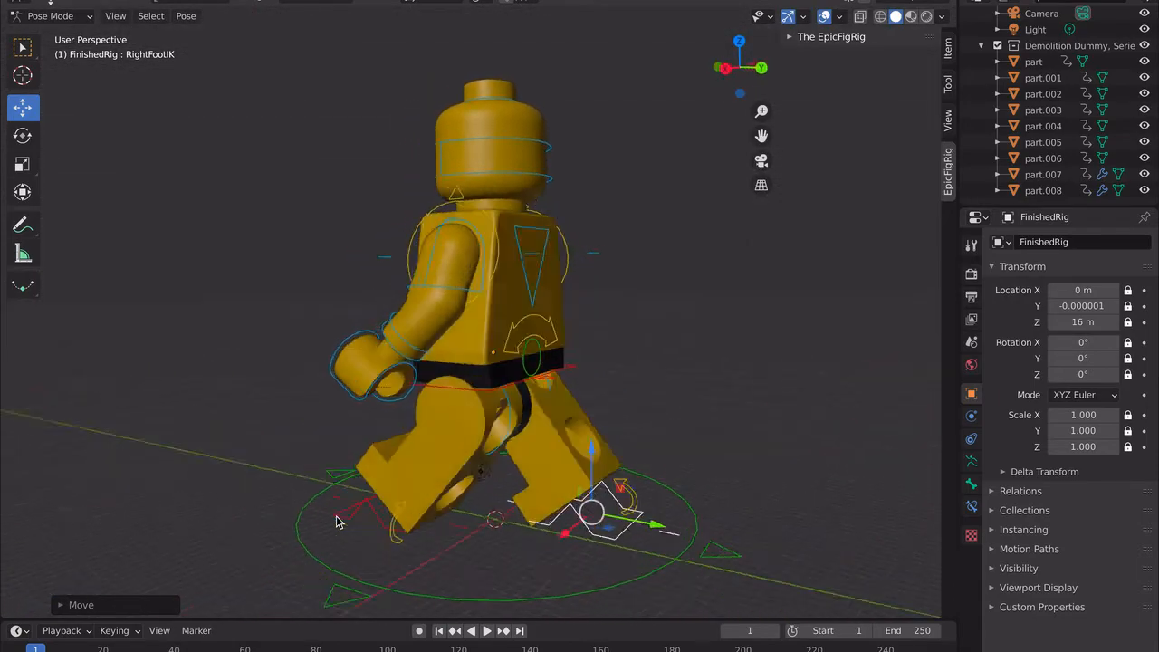
scroll(336, 522, left, 2)
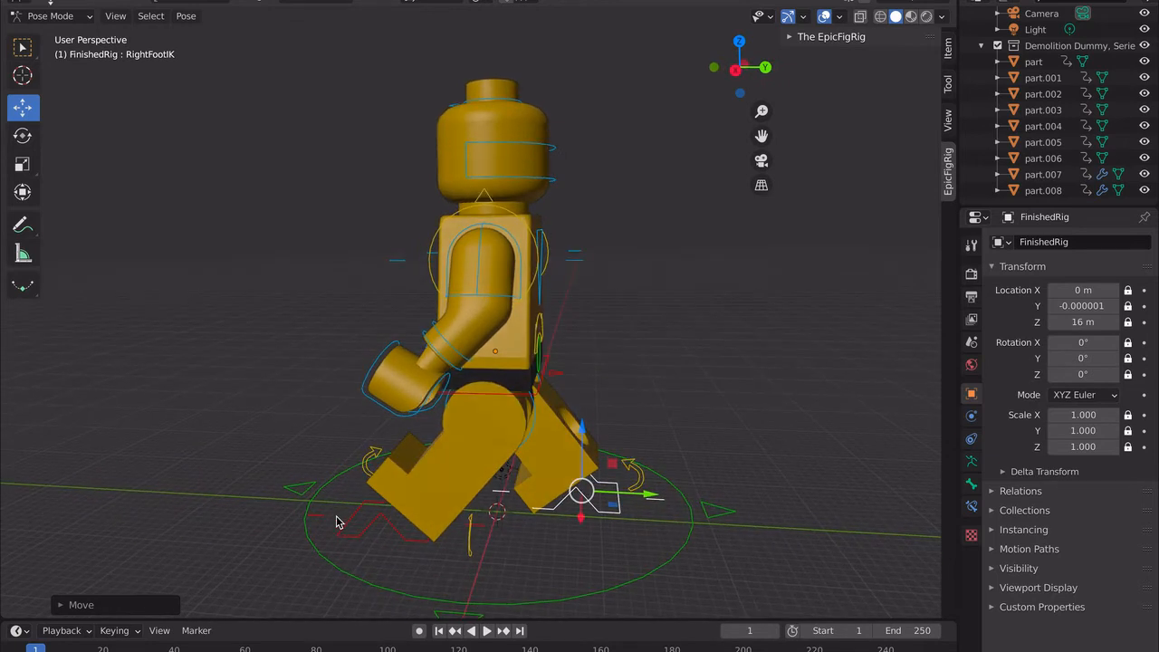
scroll(336, 522, left, 2)
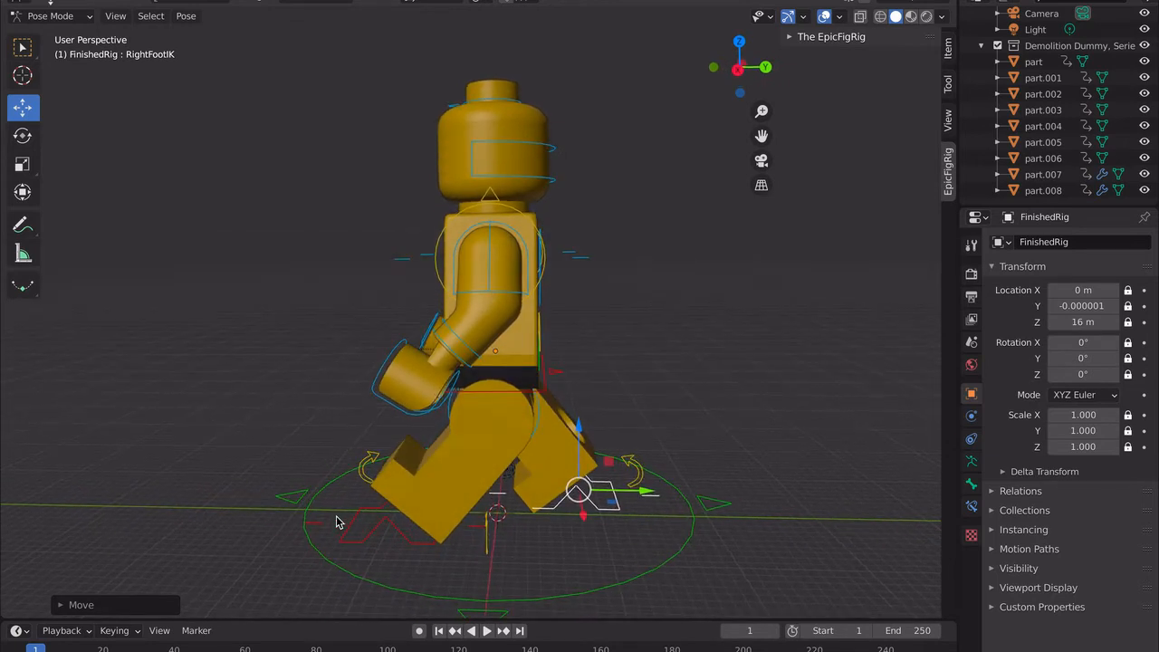
Insert a Whole Character keyframe for the stride pose at frame 1.
click(559, 379)
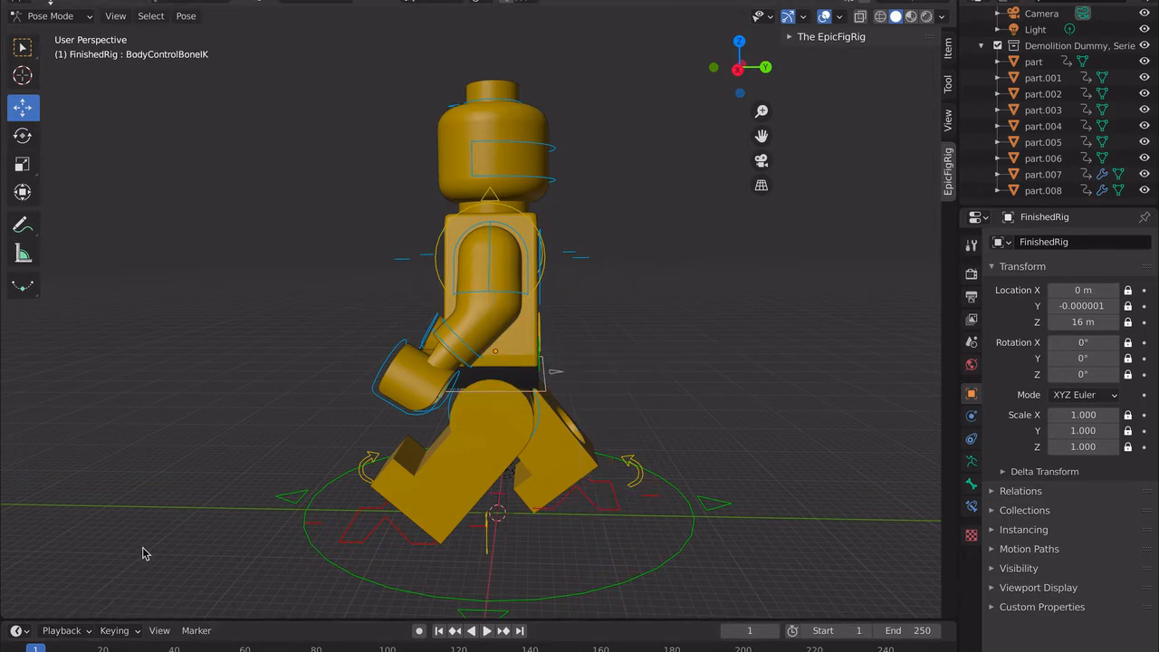
click(189, 17)
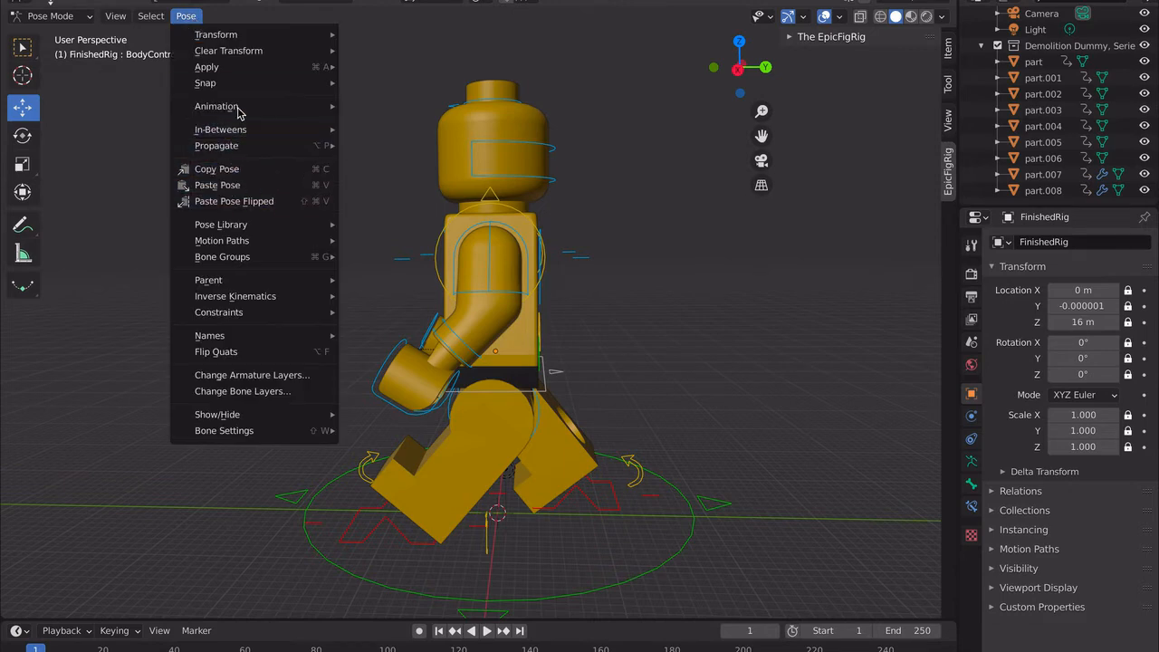
mouse_move(240, 110)
click(416, 112)
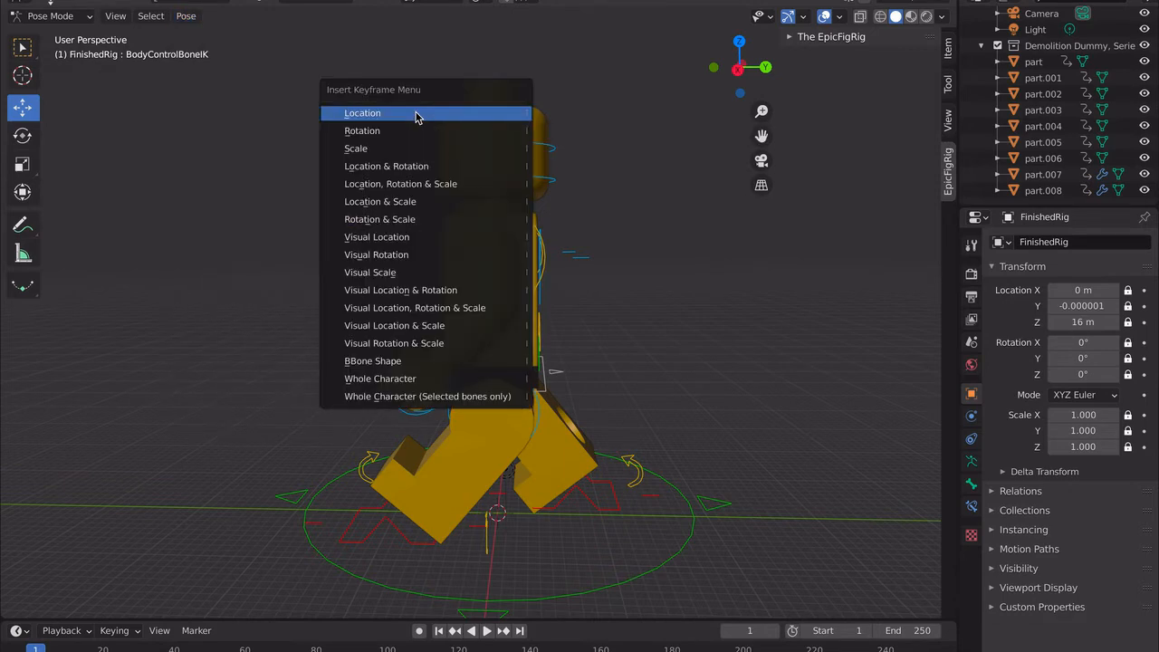
click(371, 378)
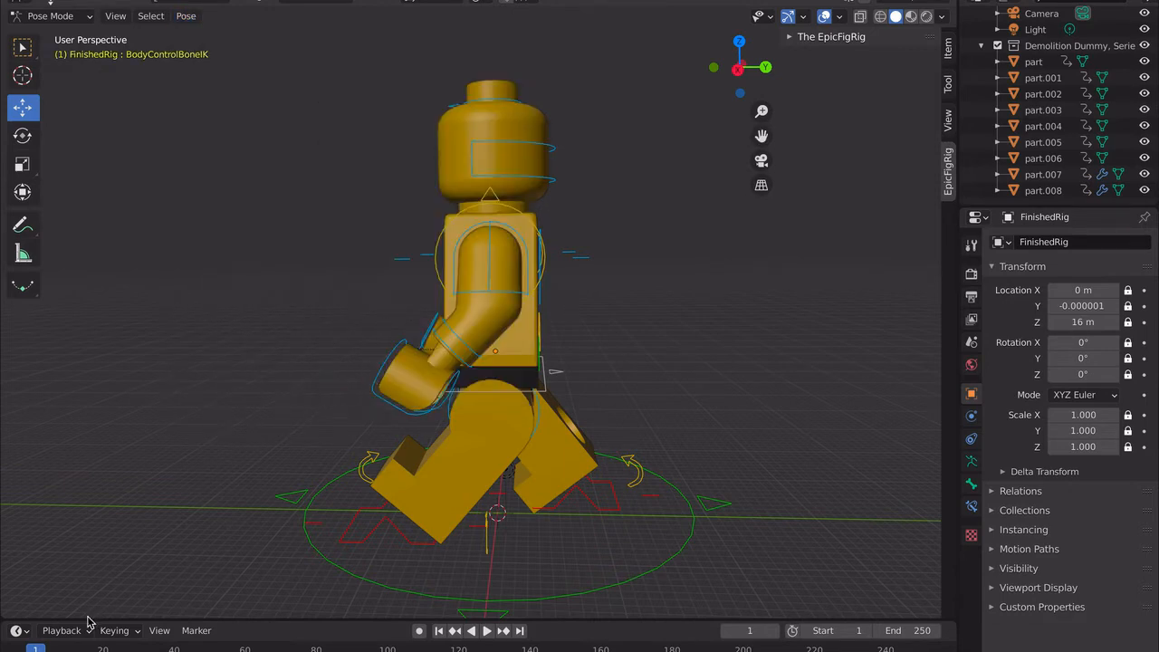
At frame 20, move the left and right foot IK controls along Y back under the body so both legs stand straight.
click(98, 648)
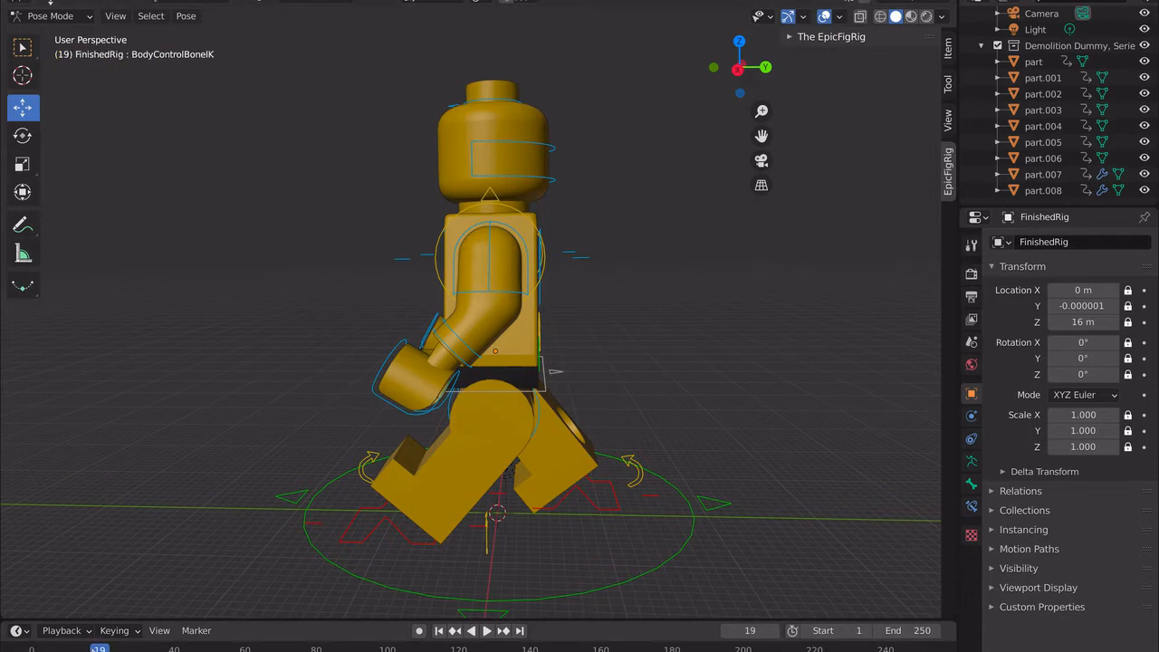
key(space)
key(space)
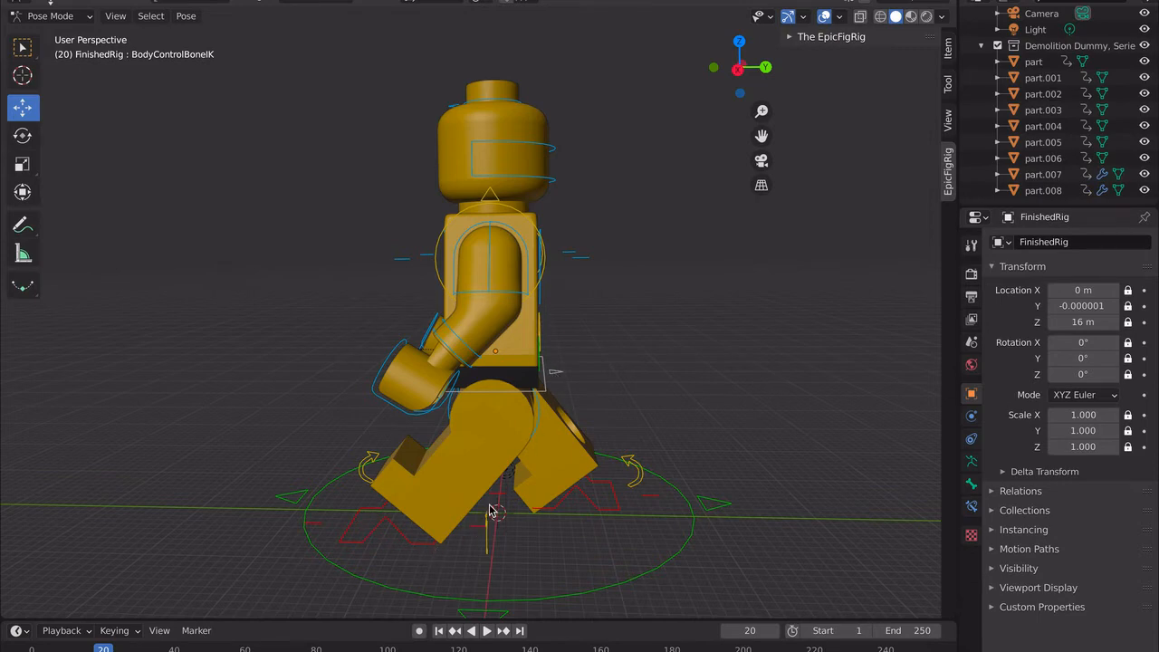
click(476, 533)
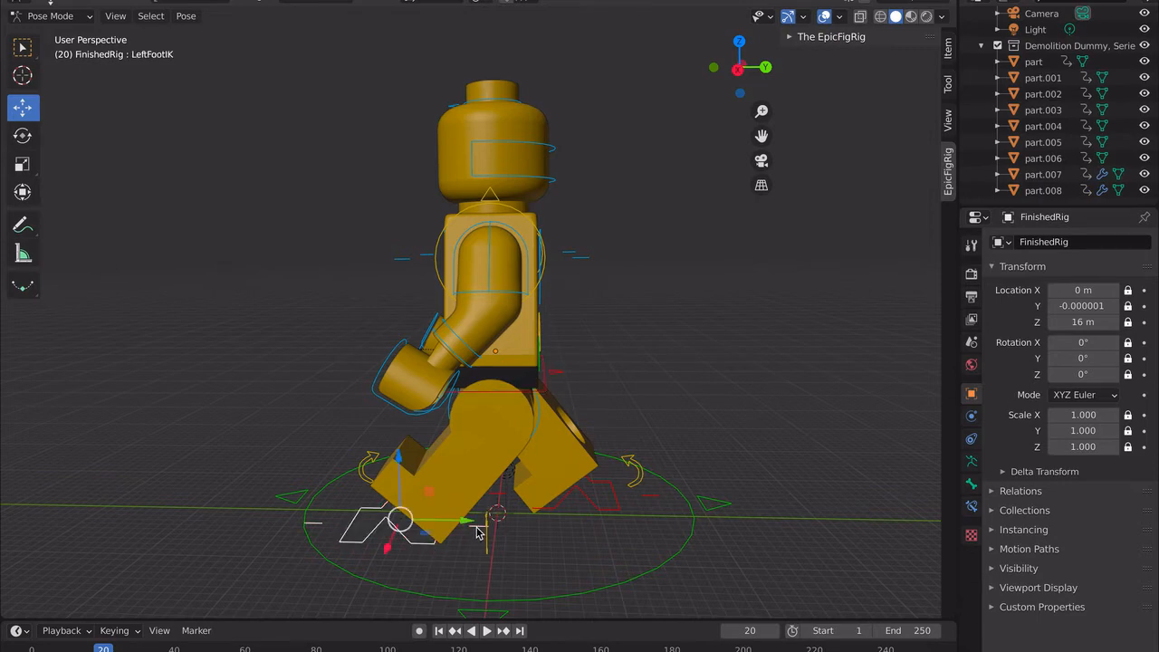
drag(472, 523, 567, 528)
click(616, 498)
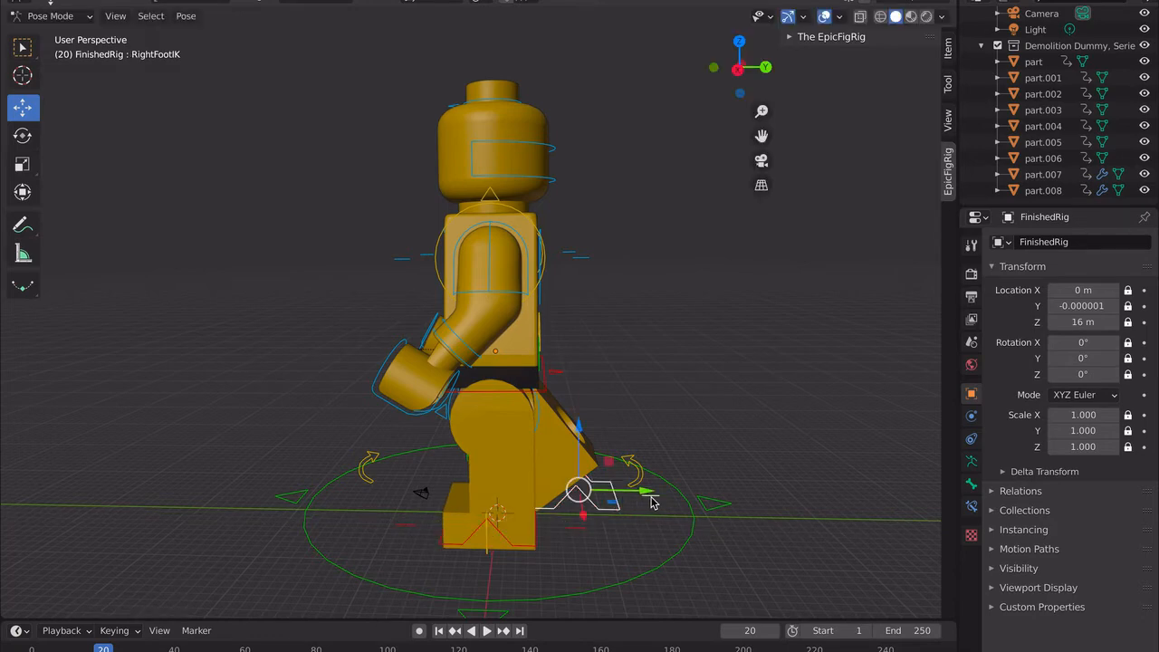
drag(648, 498, 563, 514)
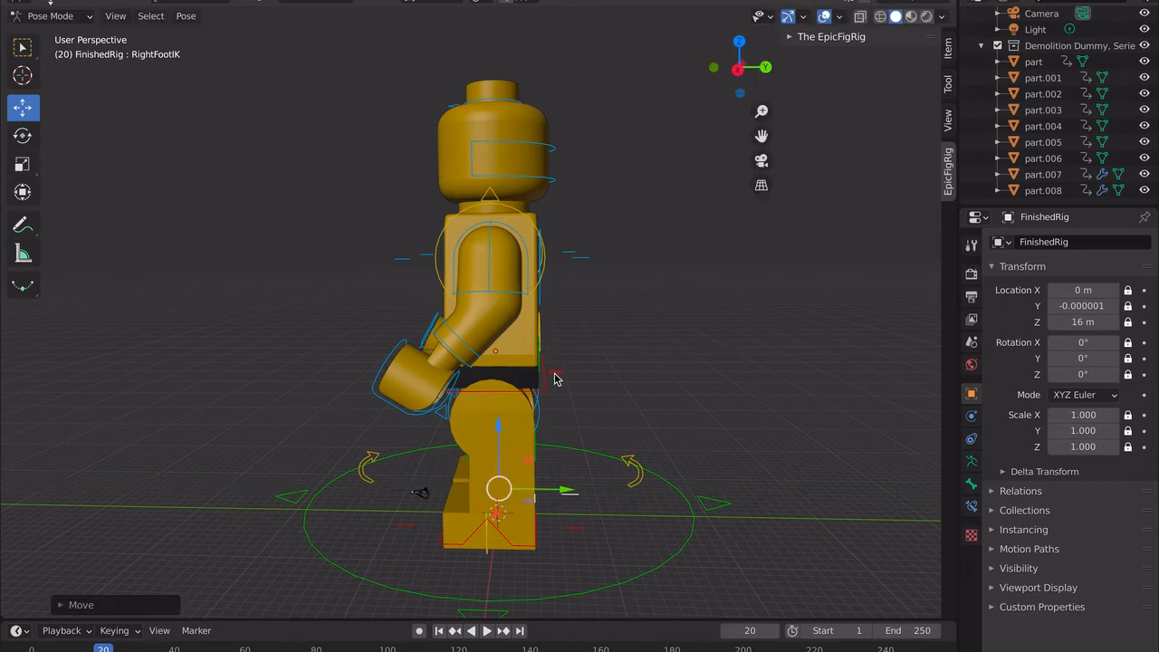
Insert a Whole Character keyframe for the standing pose at frame 20.
click(186, 15)
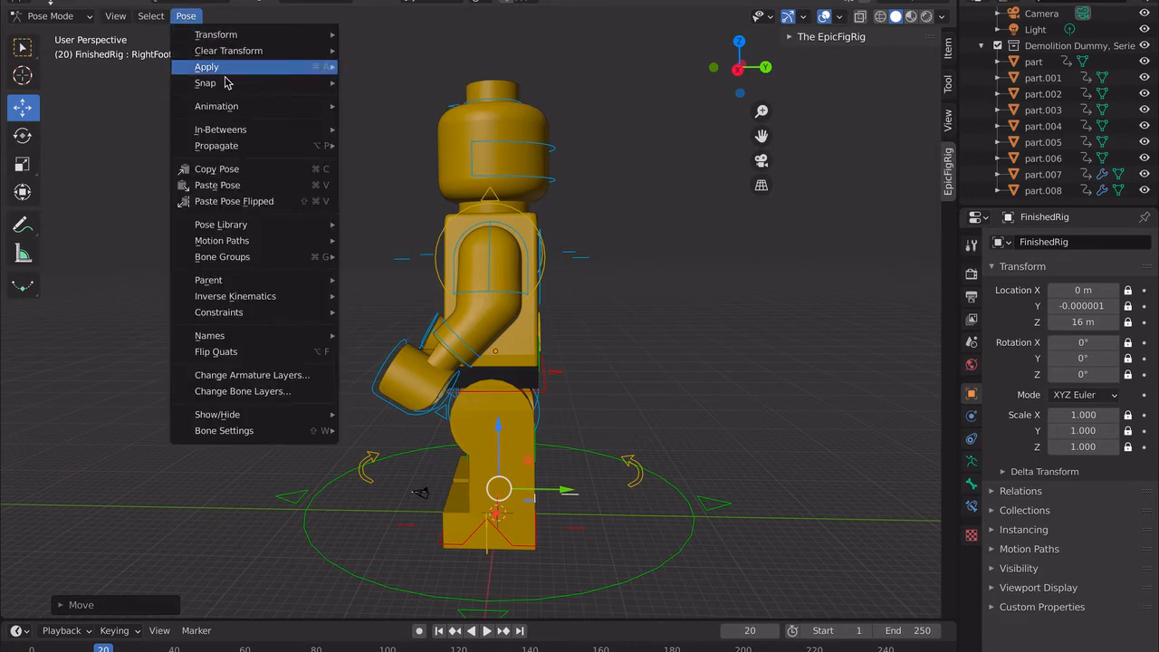
mouse_move(226, 108)
click(396, 112)
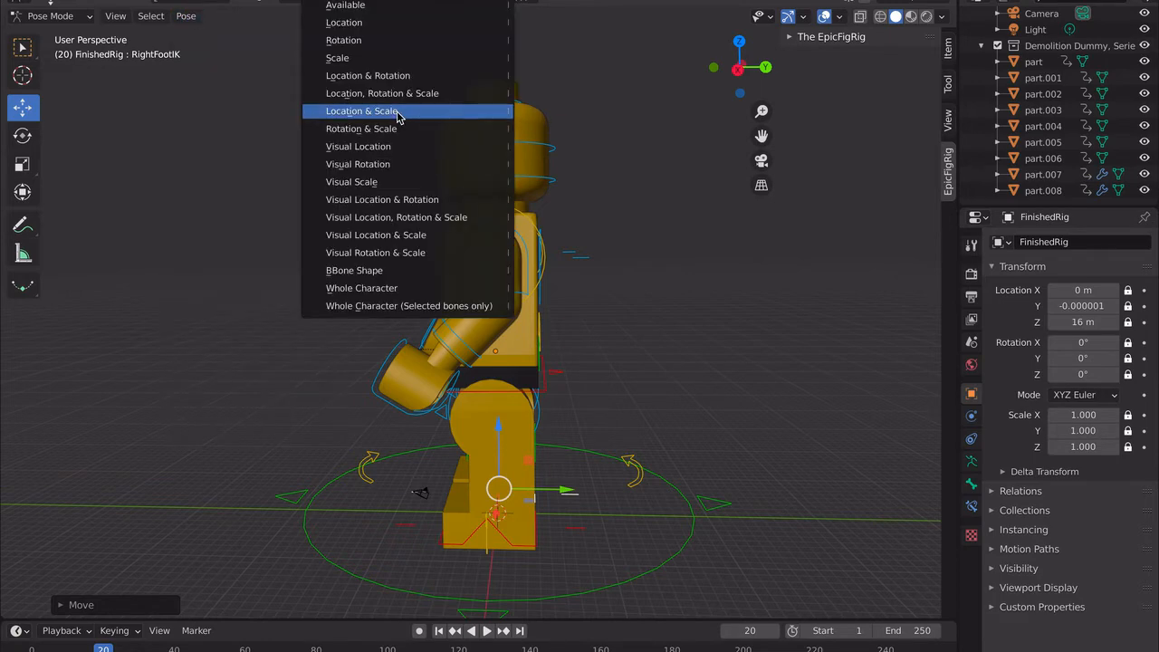
click(361, 287)
At frame 40, pose the opposite stride by moving the right foot IK control forward and the left one backward along Y.
click(174, 648)
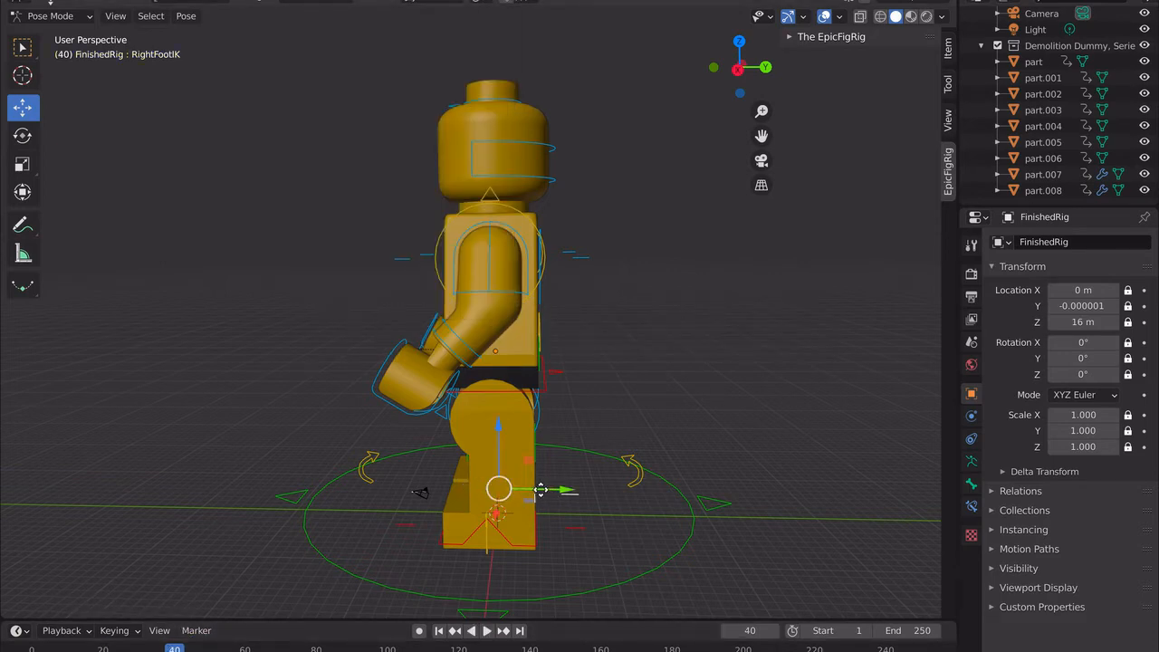
drag(549, 491, 456, 492)
click(576, 534)
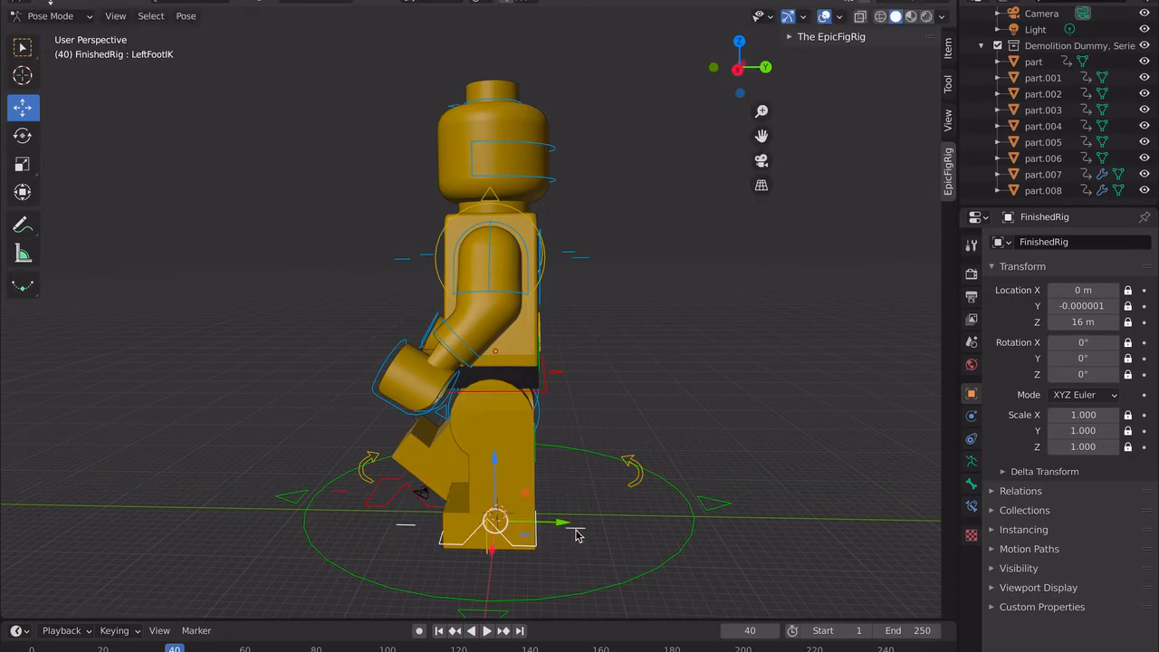
drag(572, 531, 661, 523)
click(485, 501)
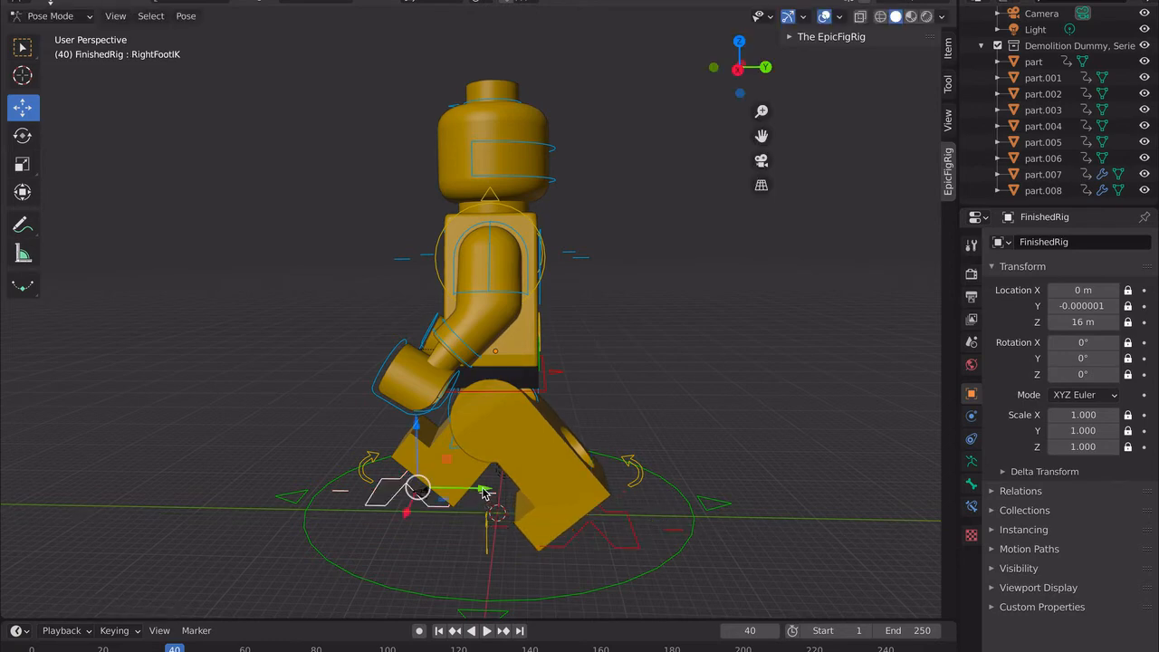
drag(486, 489, 417, 489)
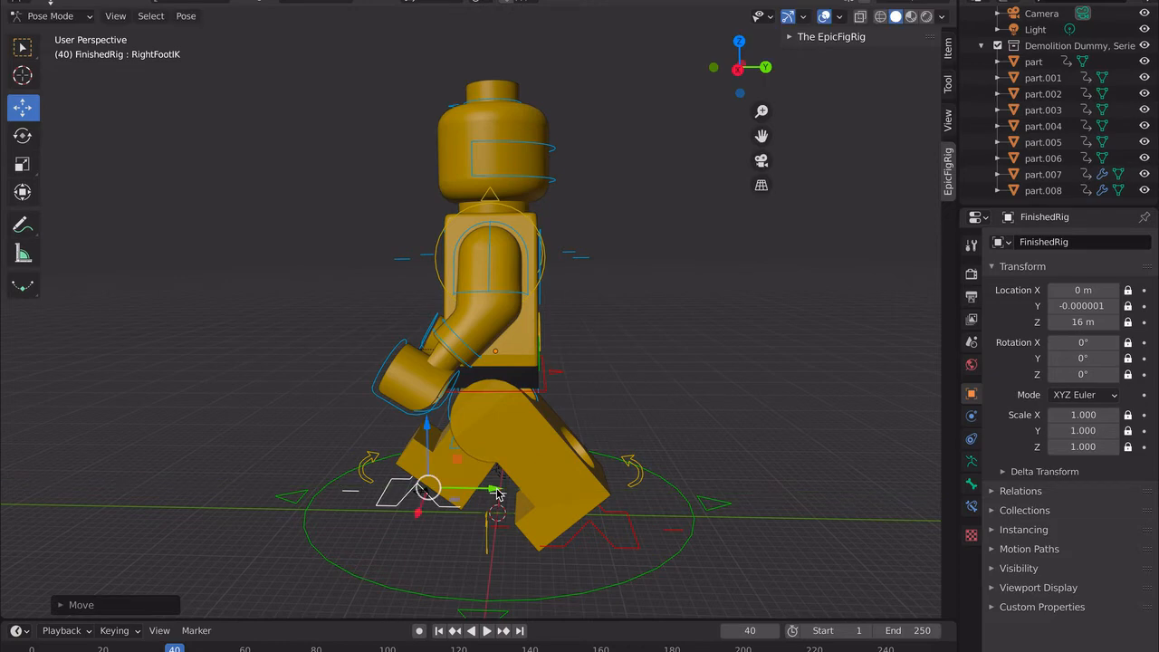
Insert a Whole Character keyframe for the opposite stride pose at frame 40.
click(186, 16)
mouse_move(231, 109)
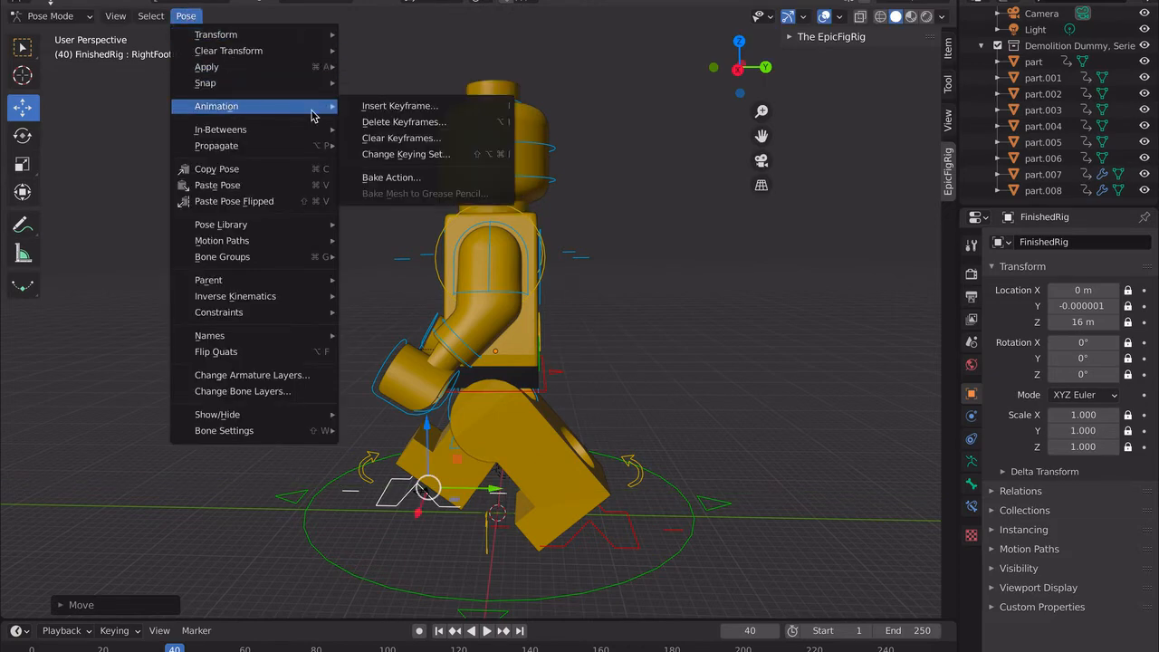
click(393, 110)
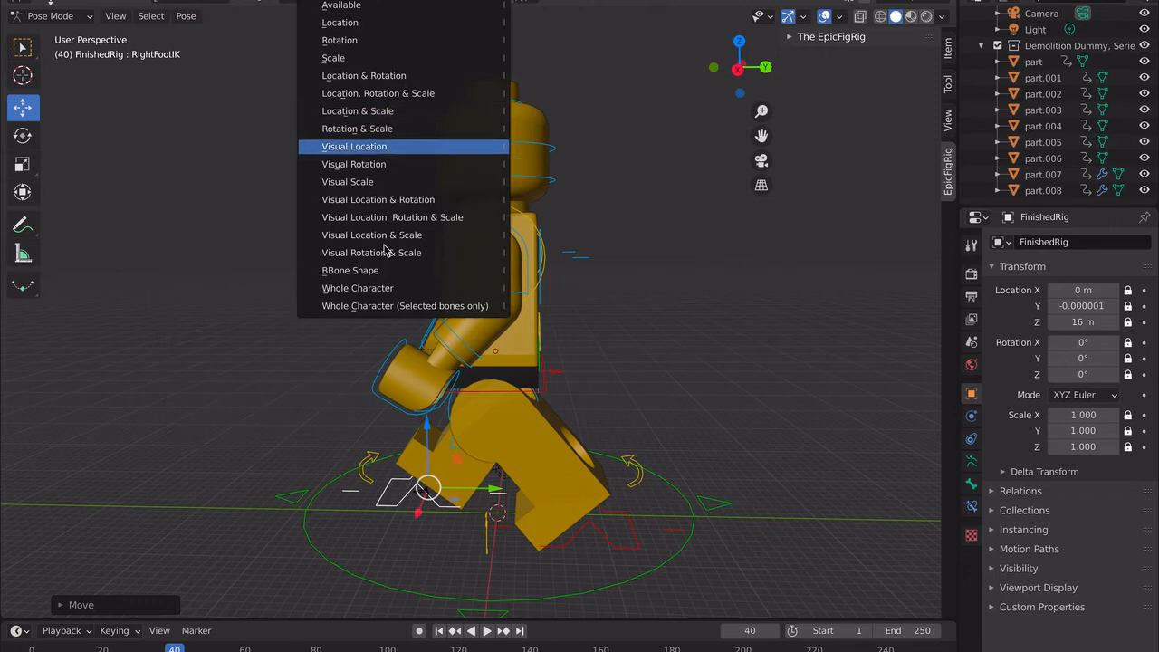
click(386, 289)
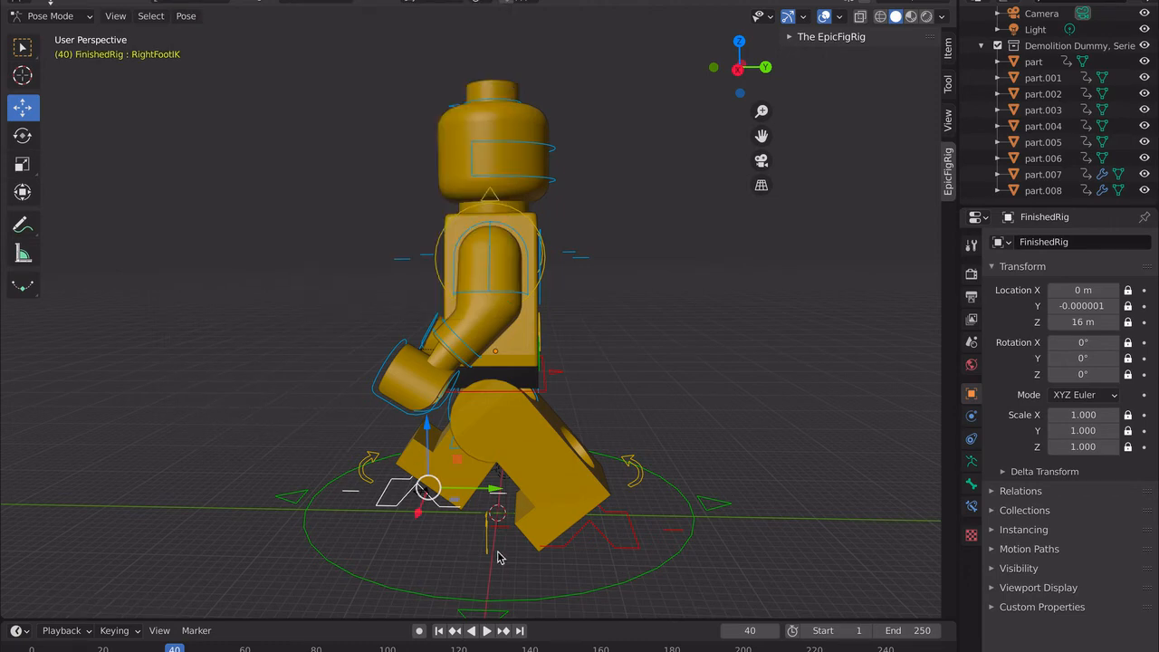
At frame 60, move the left and right foot IK controls along Y back under the body so both legs stand straight.
key(space)
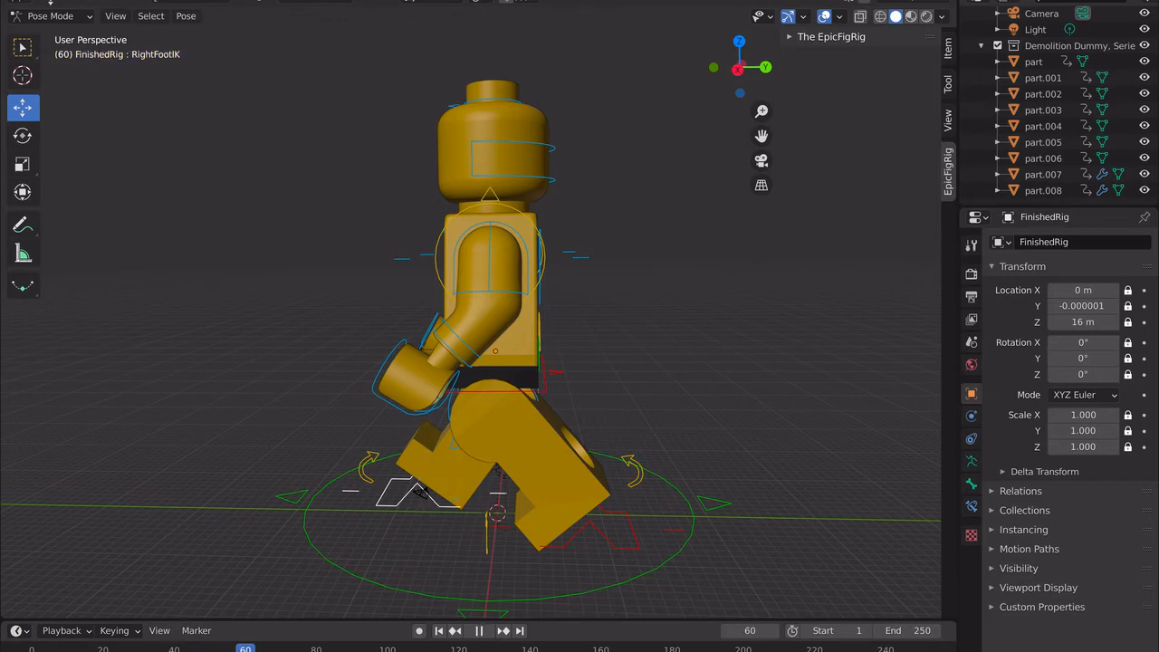
key(space)
click(668, 538)
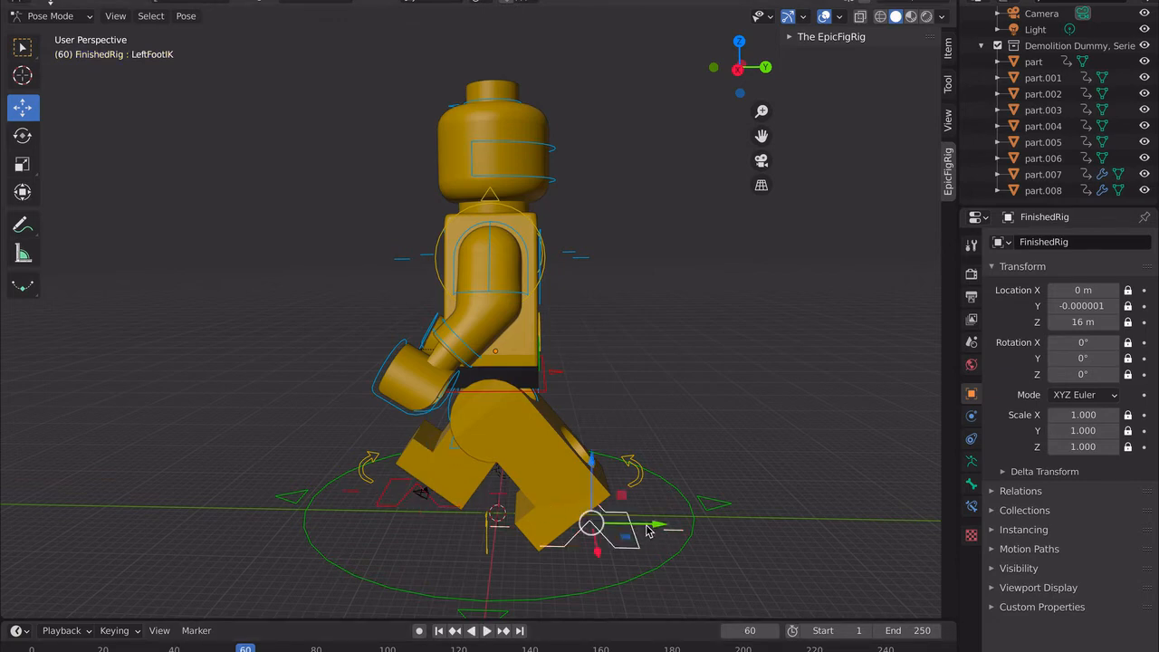
drag(589, 530, 546, 550)
click(414, 489)
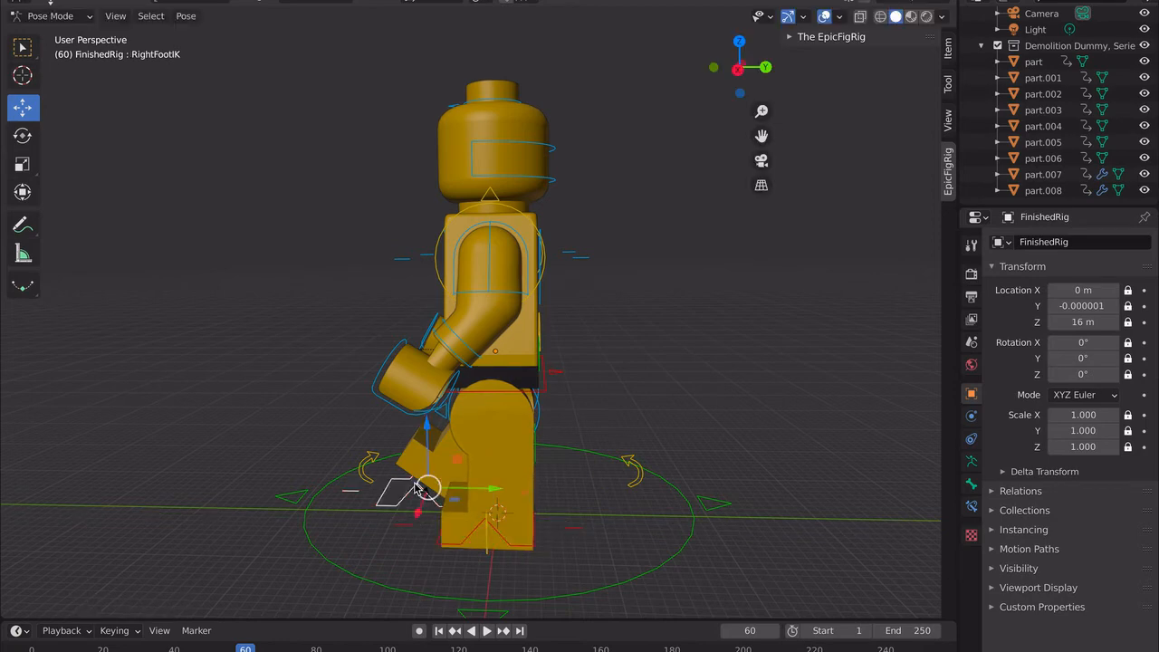
drag(486, 490, 539, 495)
Insert a Whole Character keyframe for the standing pose at frame 60.
click(186, 15)
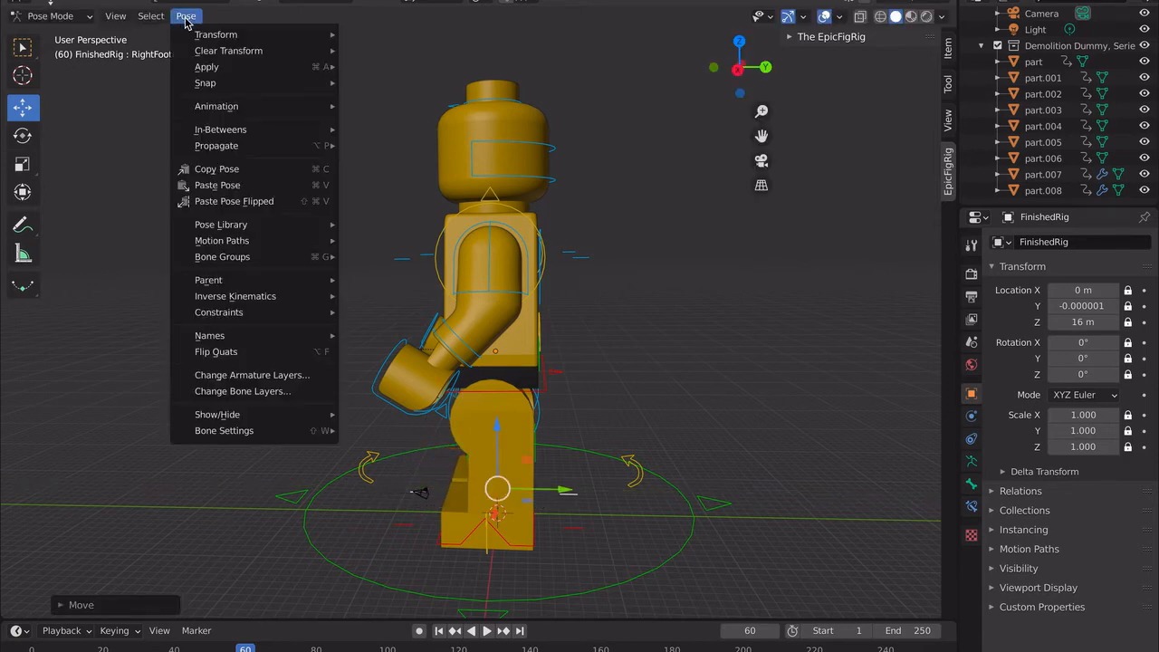
mouse_move(225, 109)
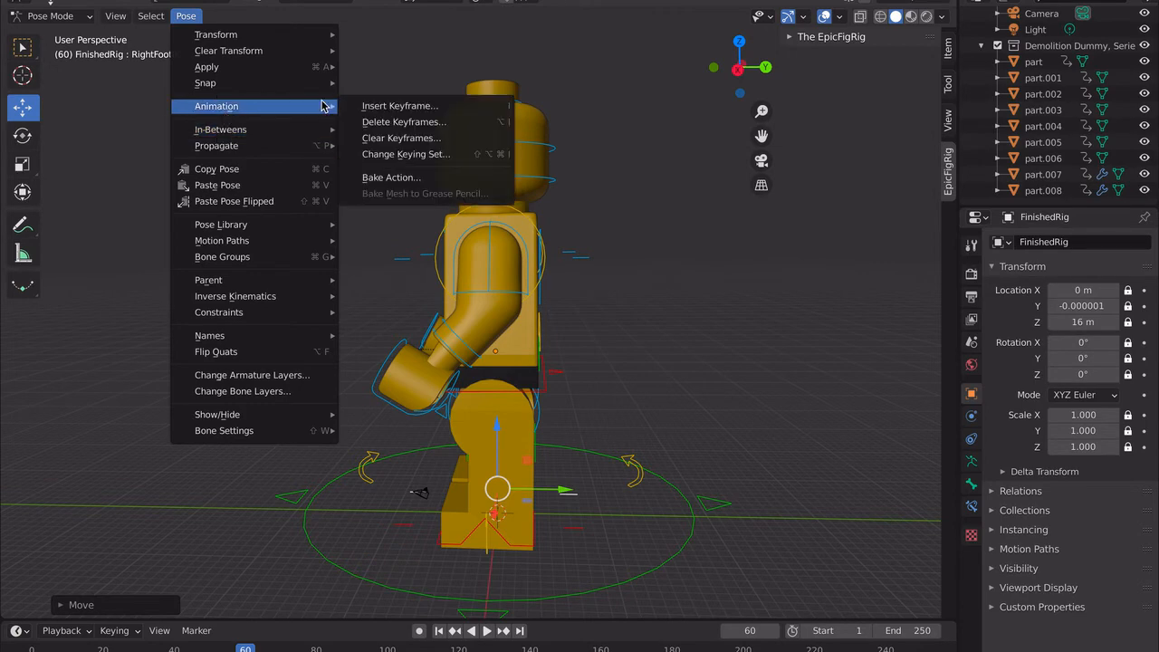
click(395, 107)
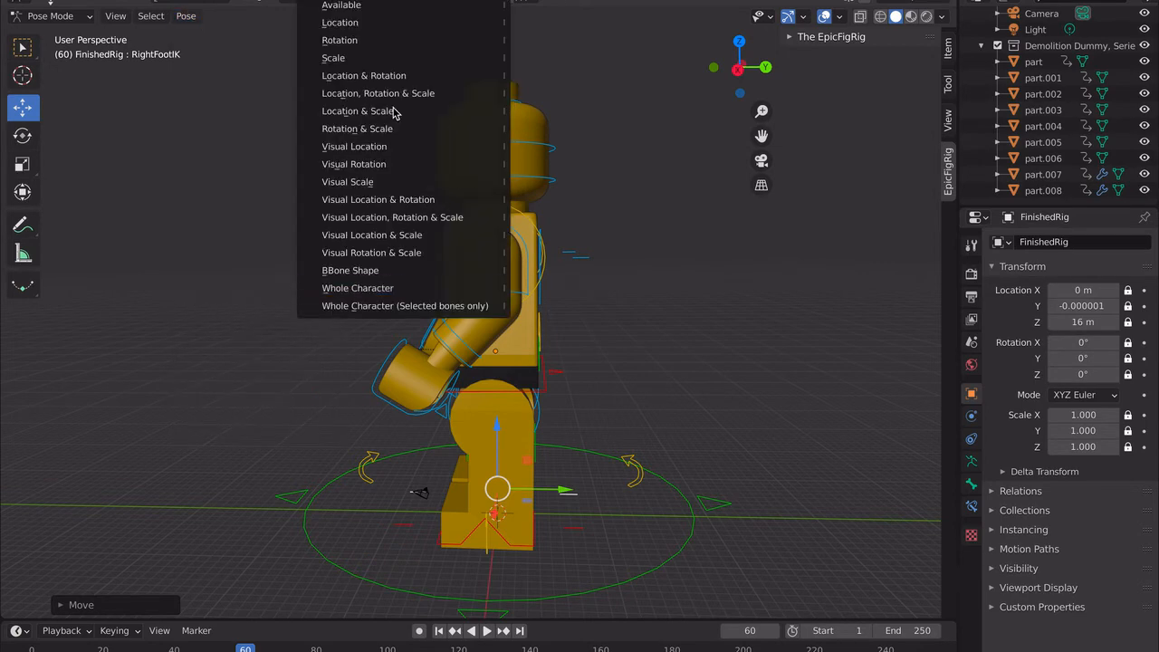
click(451, 291)
At frame 80, pose the closing stride by moving the right foot IK control backward and the left one about 7.2 m forward along Y.
click(317, 649)
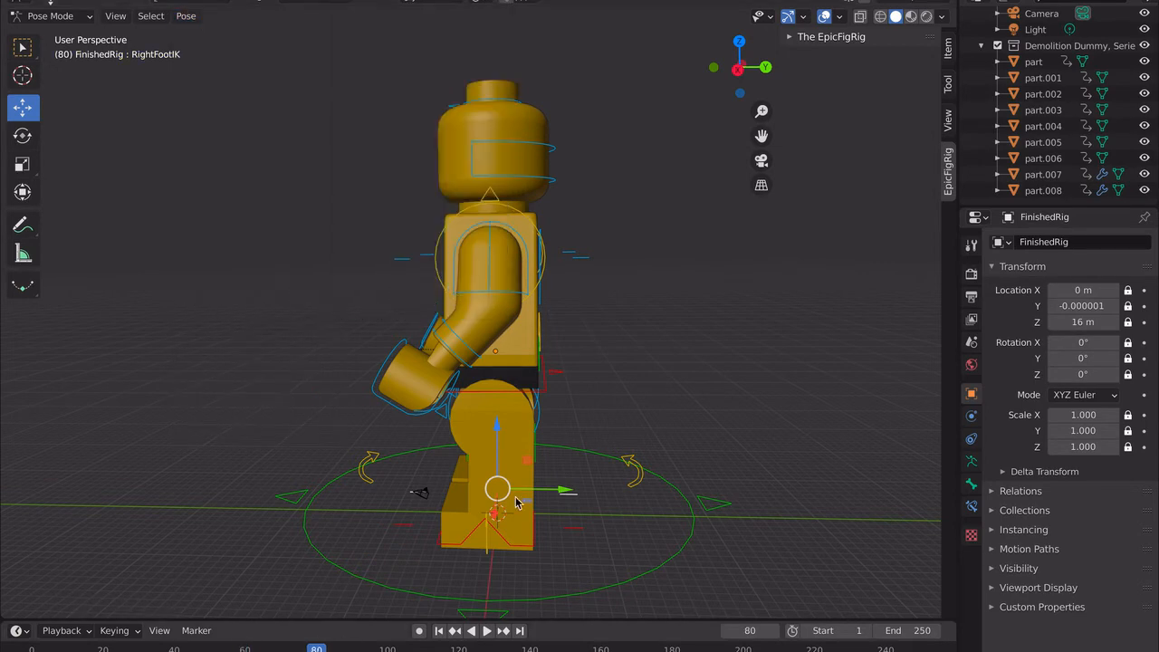
drag(551, 492, 637, 492)
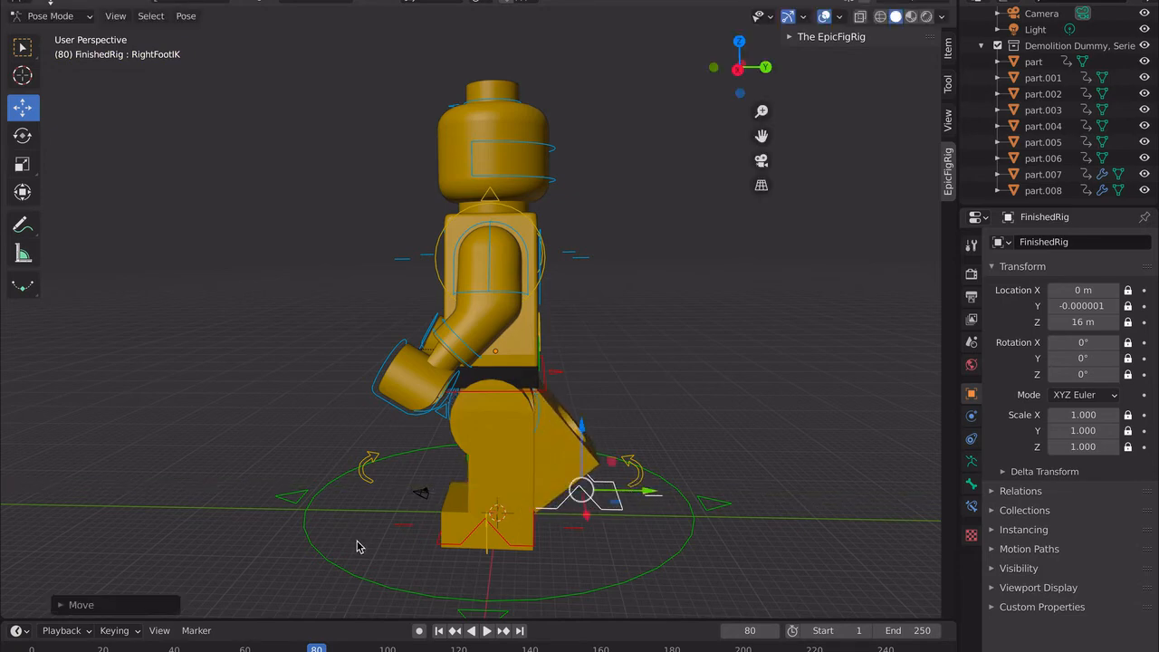
click(404, 526)
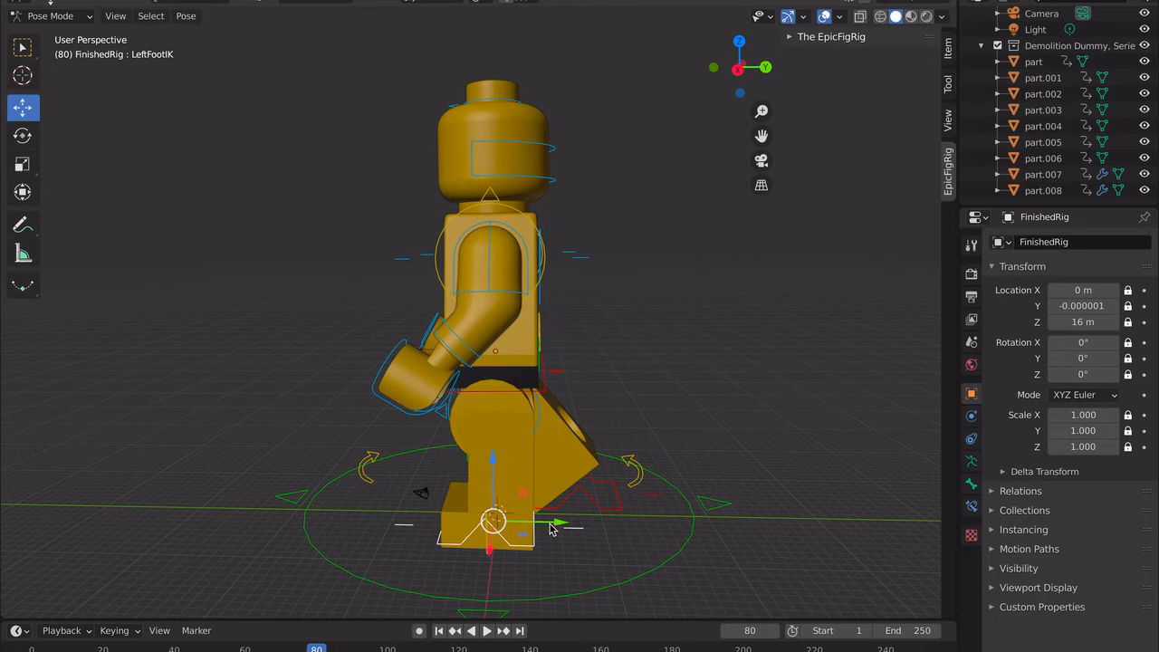
drag(552, 522, 467, 528)
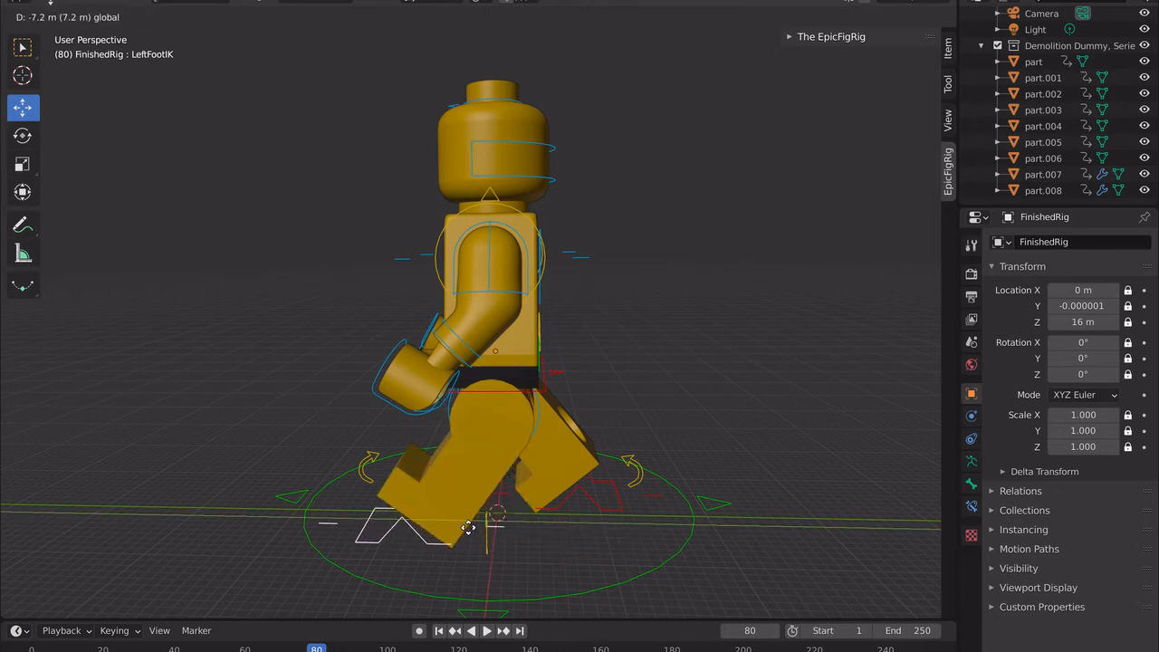
drag(468, 528, 467, 528)
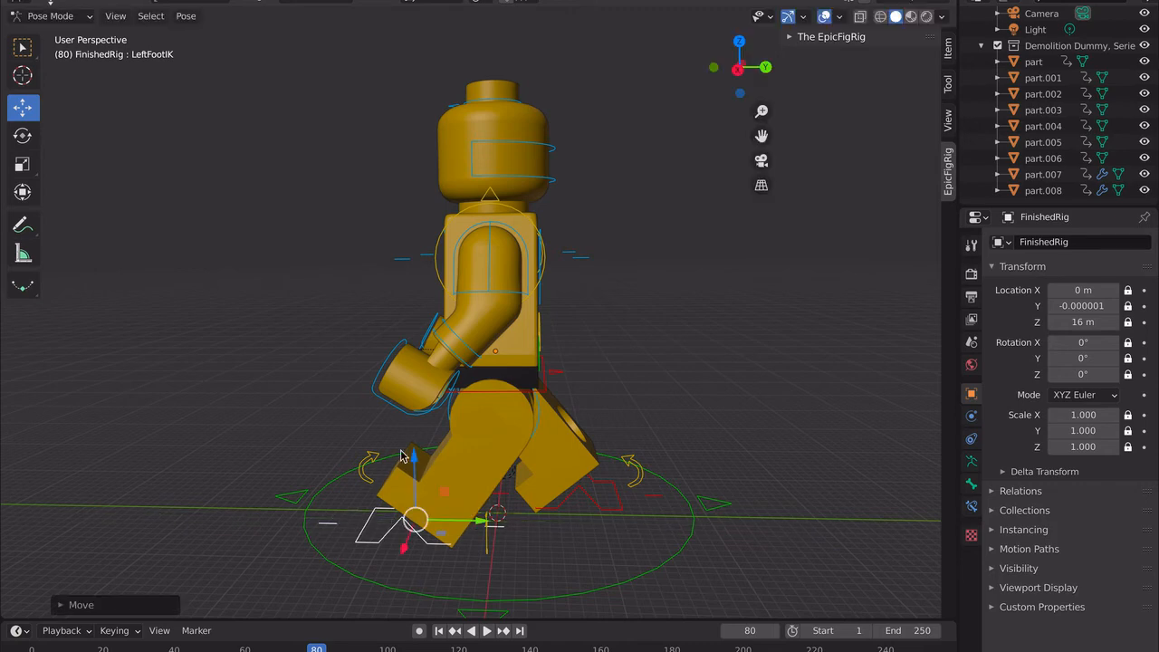
Insert a Whole Character keyframe for the closing stride pose at frame 80.
click(185, 16)
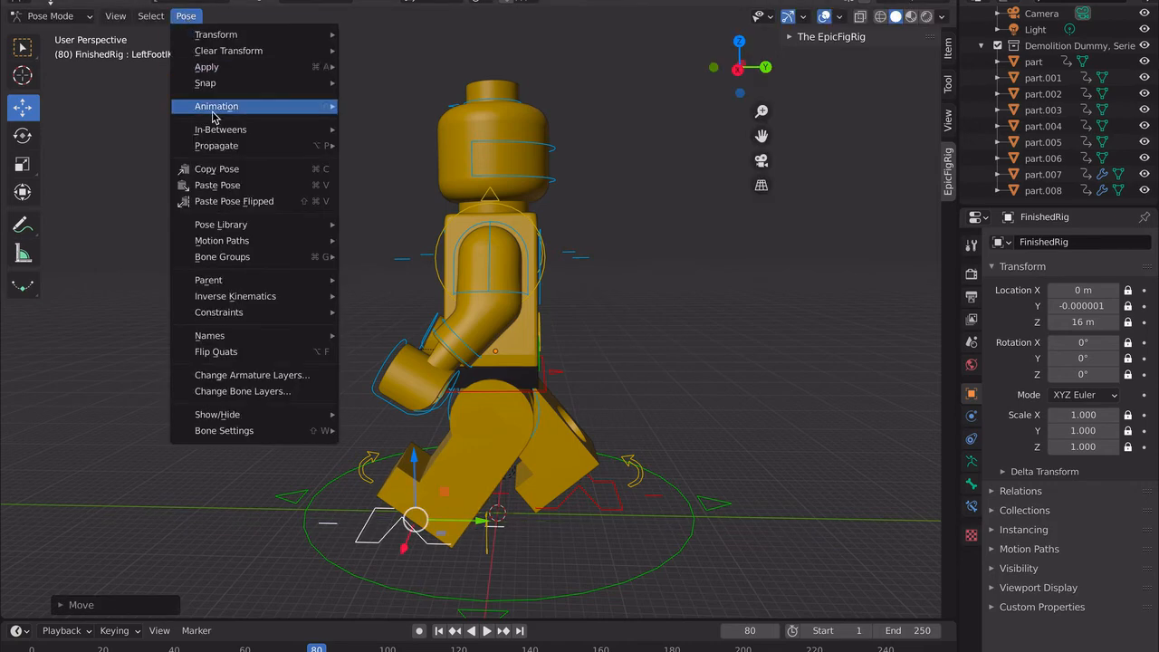
mouse_move(329, 118)
click(399, 106)
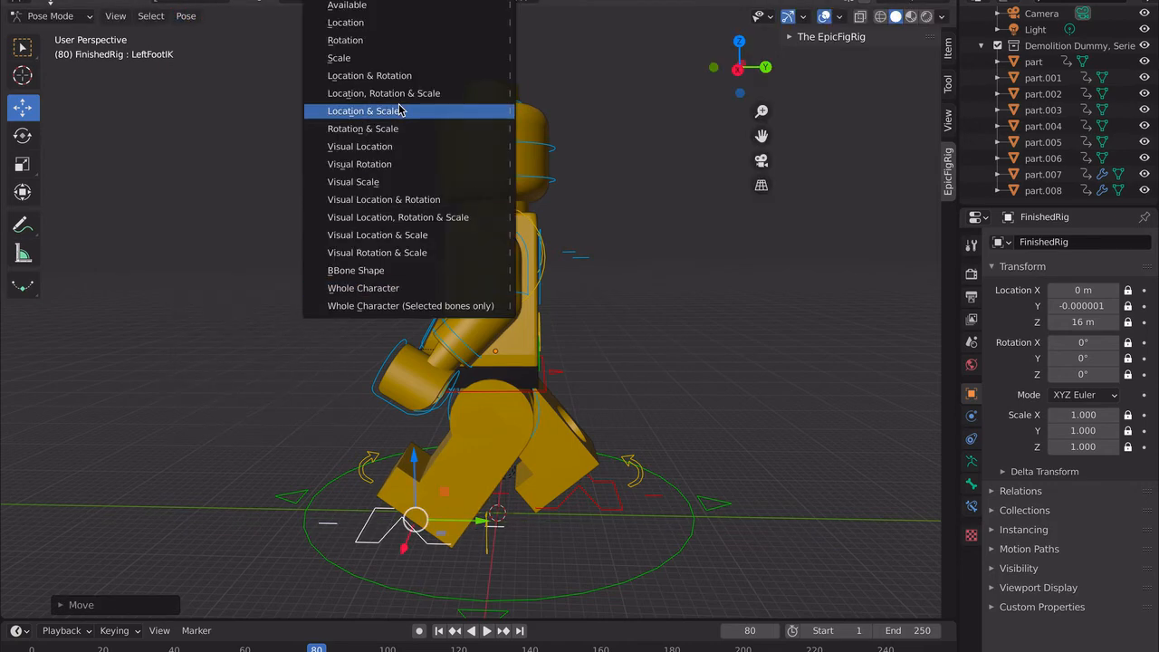
click(374, 288)
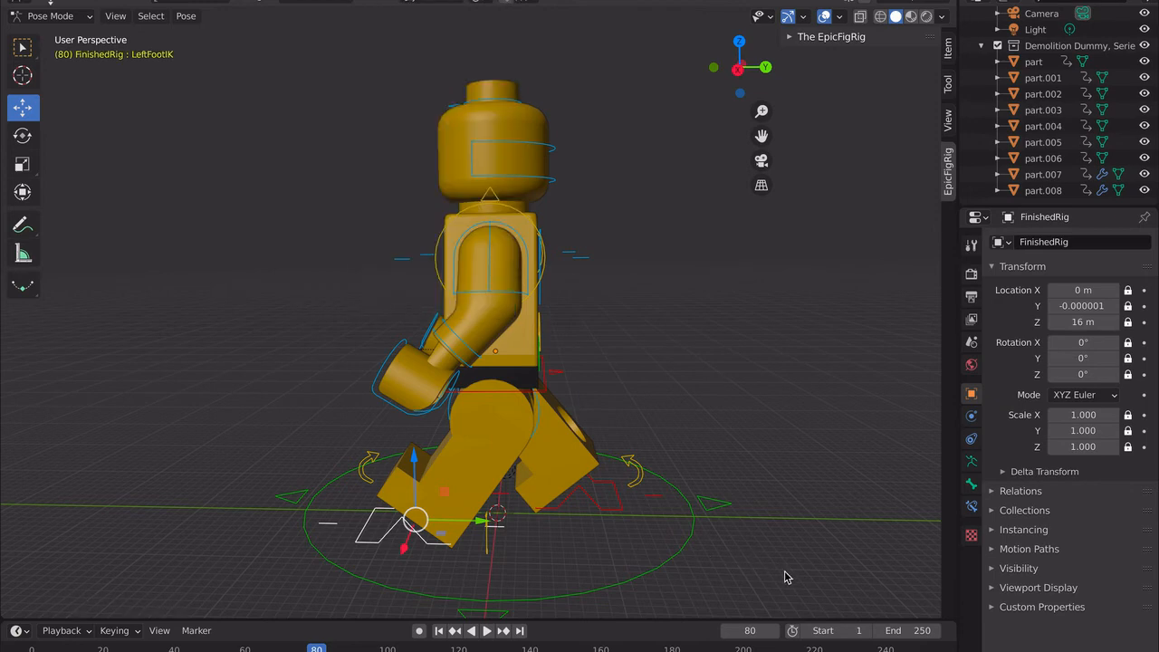
Set the animation's end frame to 80 and play back the walk cycle.
click(922, 631)
text(80)
key(Return)
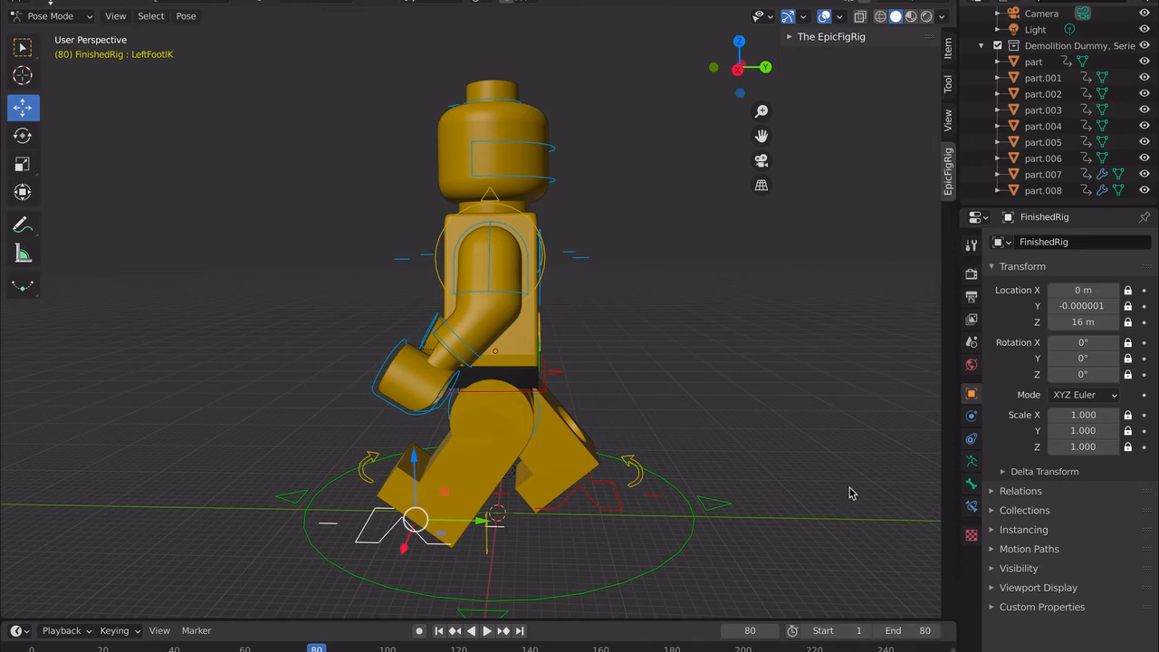
click(486, 634)
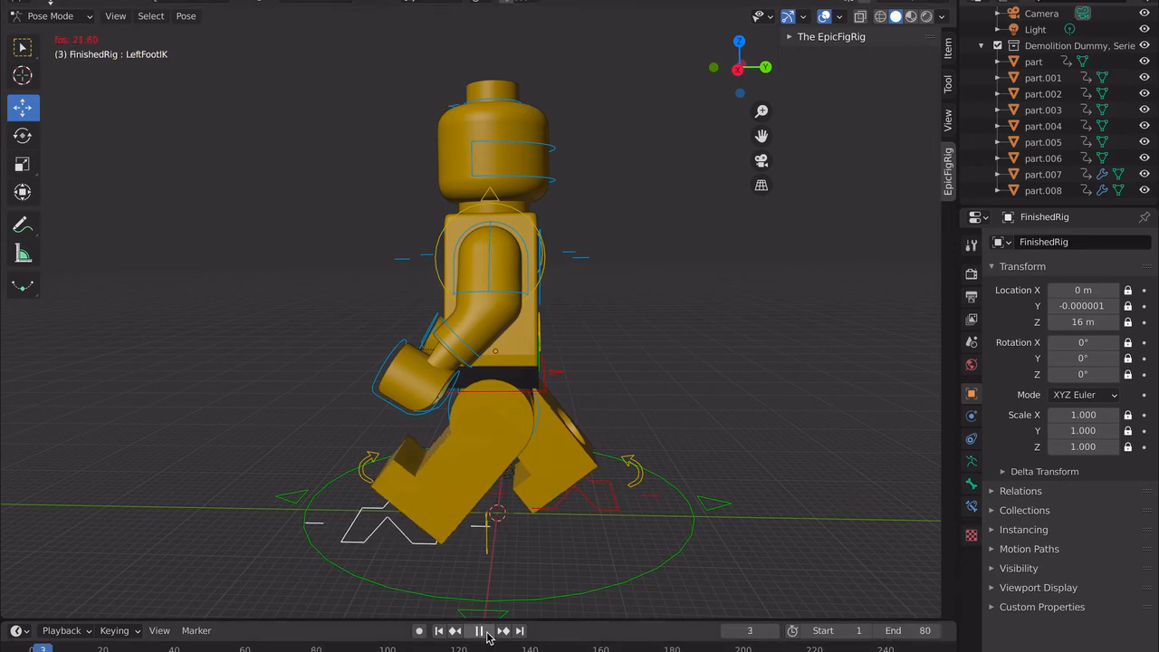